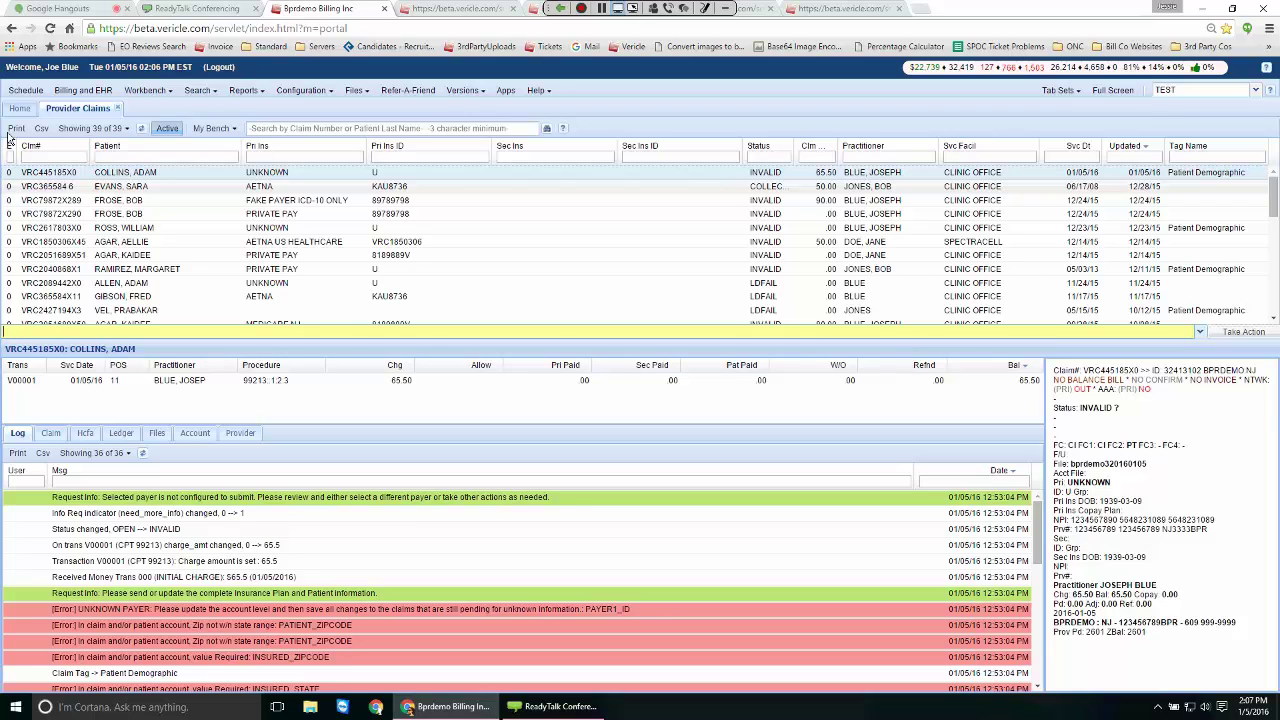
Step: Enlarge the claims page and highlight the second figure in the header's practice statistics strip
key("ctrl+plus")
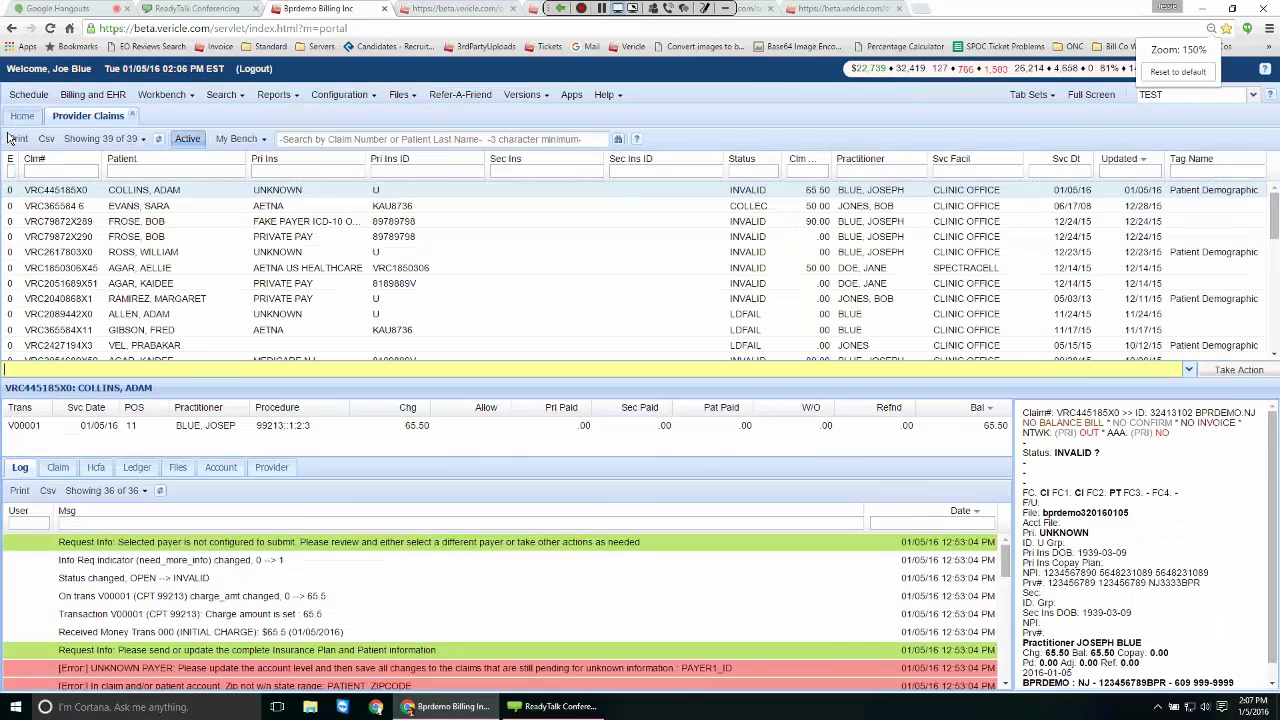
key("ctrl+plus")
key("ctrl+plus")
key("ctrl+plus")
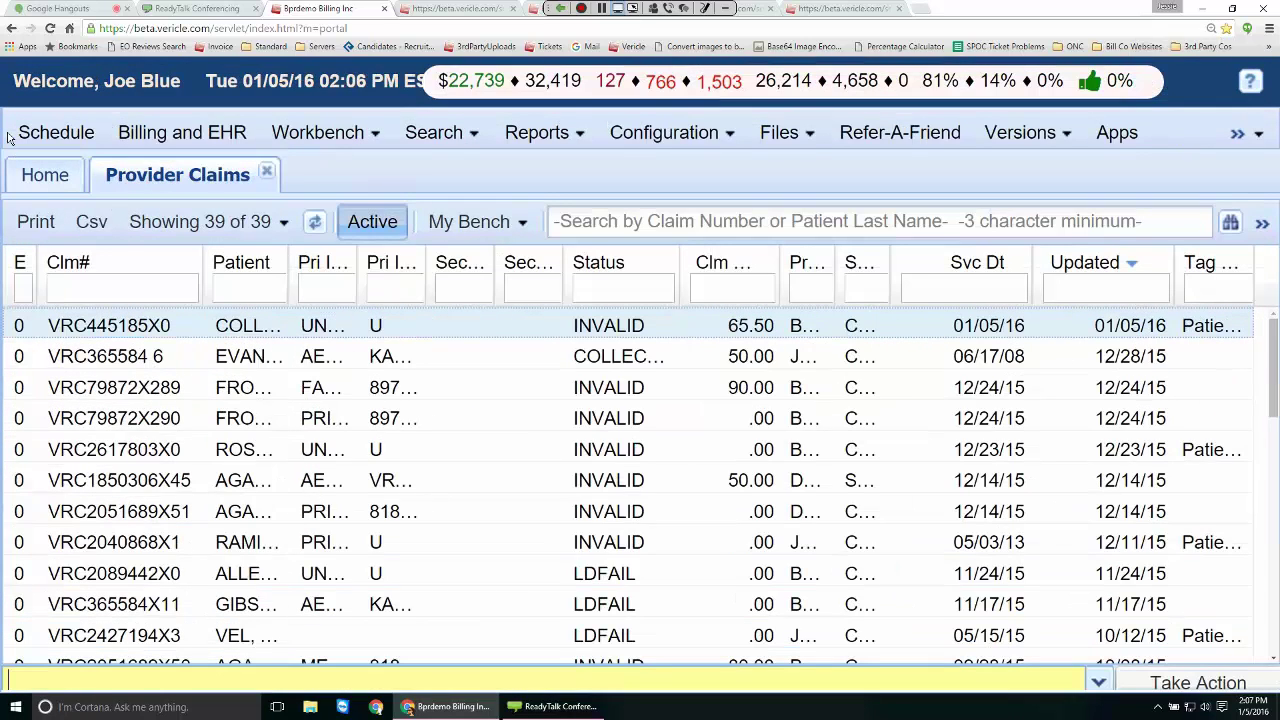
key("ctrl+plus")
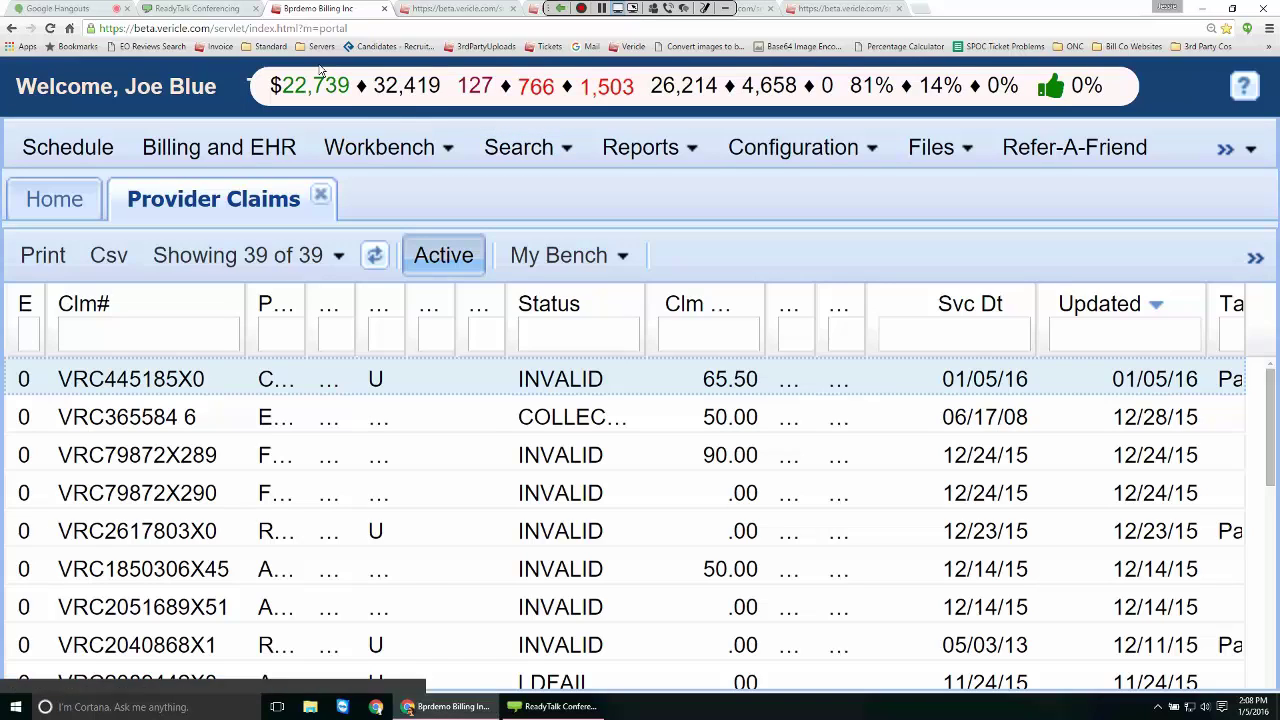
left_click_drag(446, 86, 372, 86)
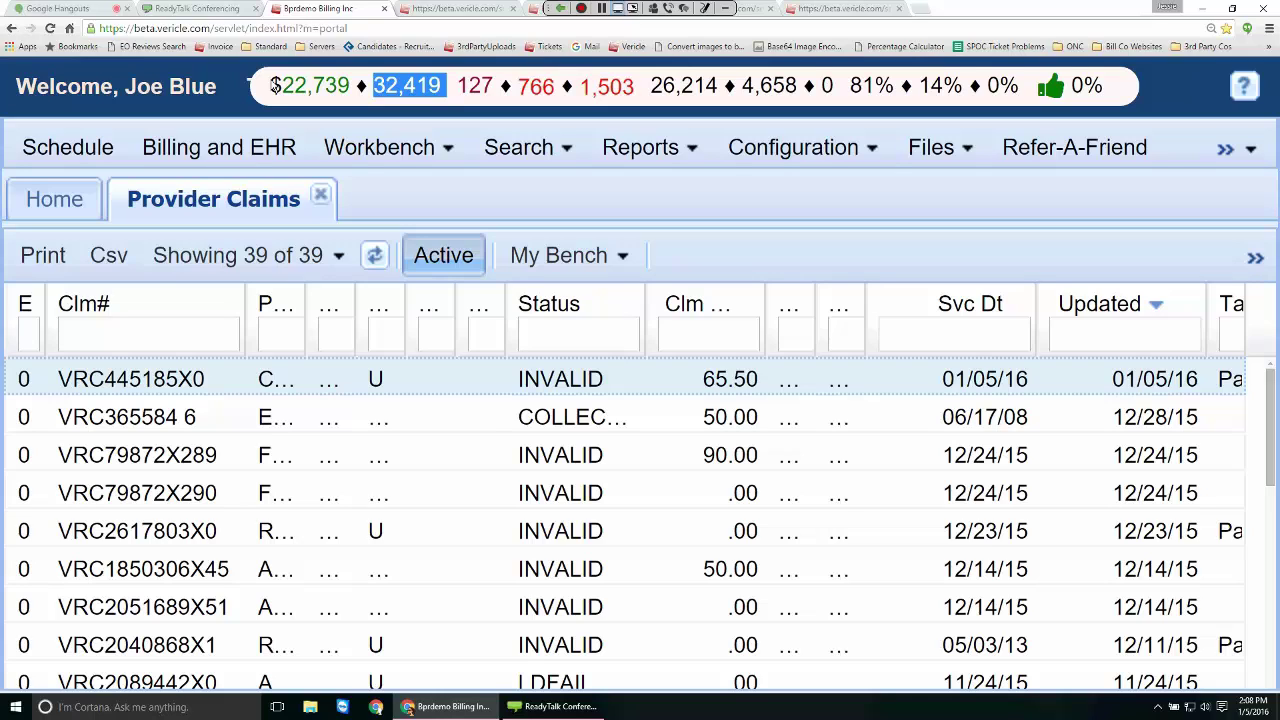
left_click(522, 78)
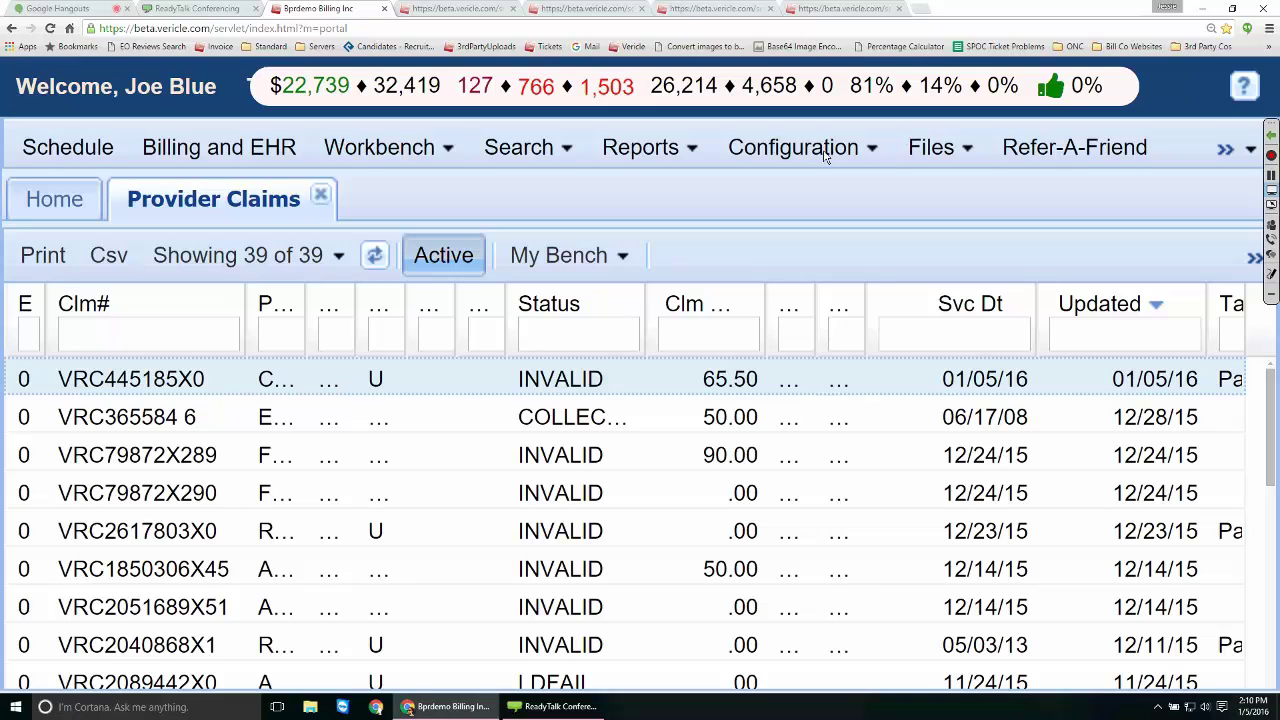
Step: Reduce the page magnification until the claim details show again, and check which workbenches are available
key("ctrl+minus")
key("ctrl+minus")
key("ctrl+minus")
key("ctrl+minus")
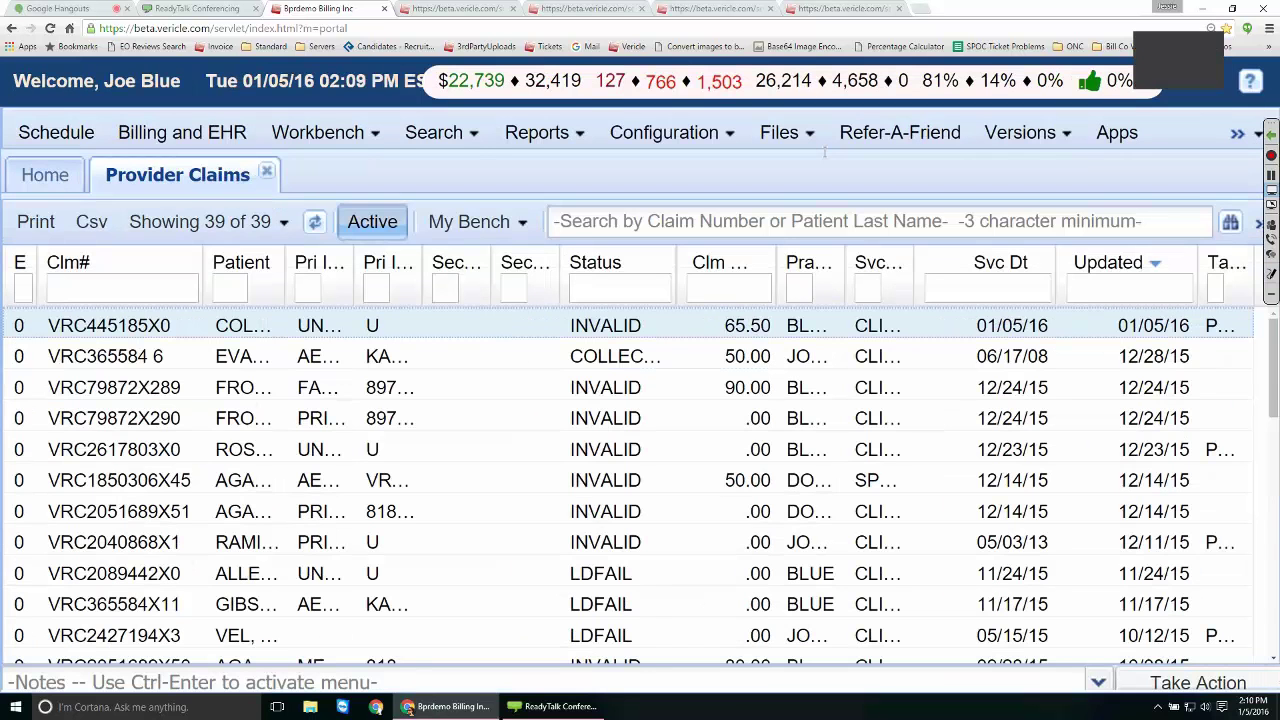
key("ctrl+plus")
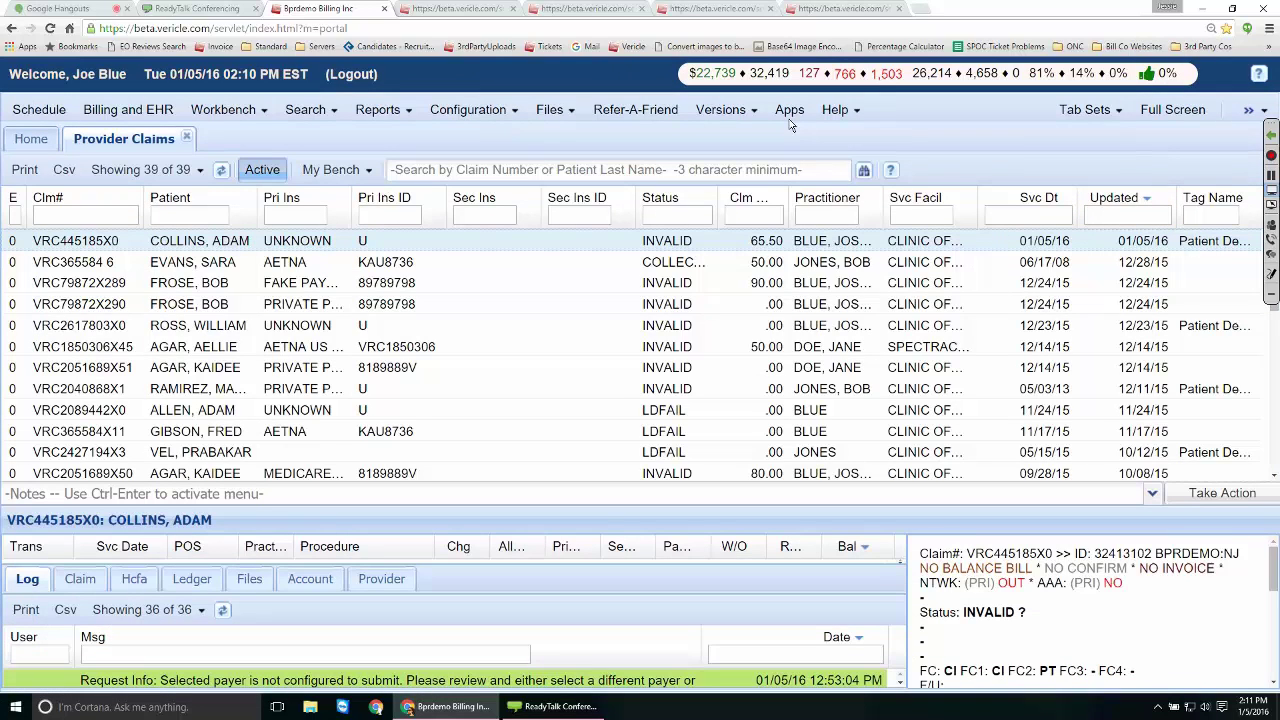
left_click(238, 106)
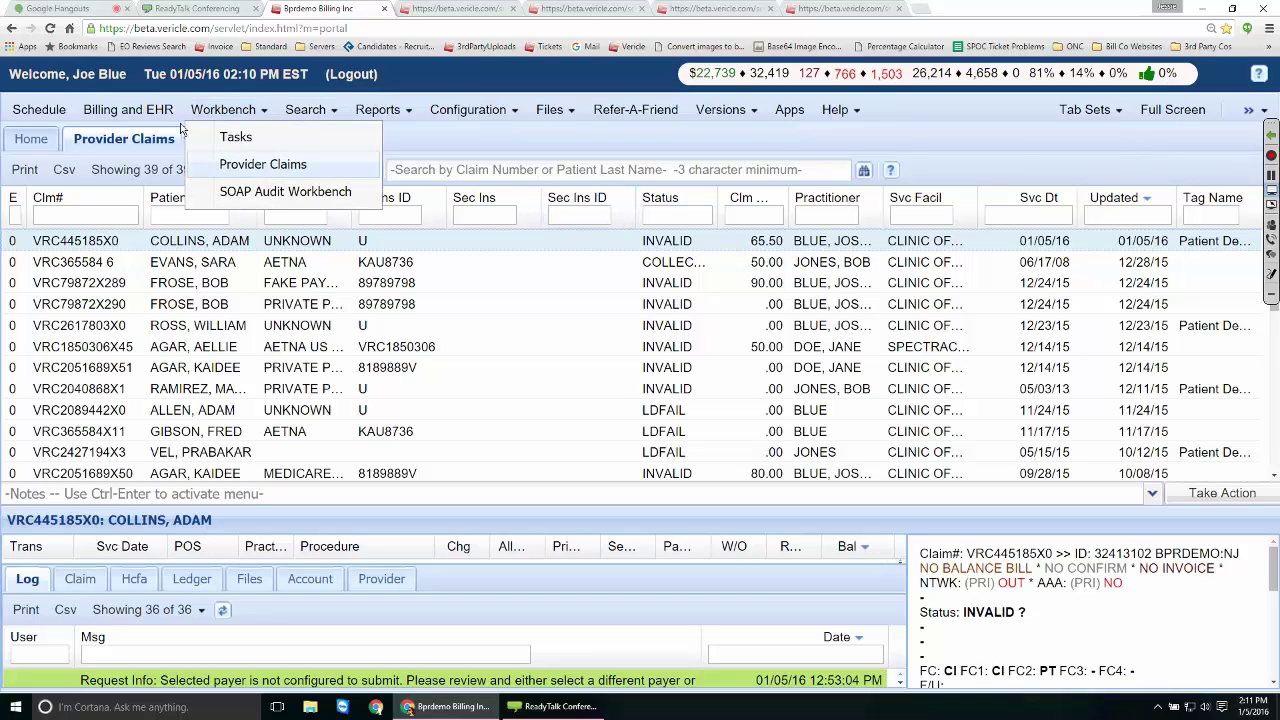
left_click(220, 118)
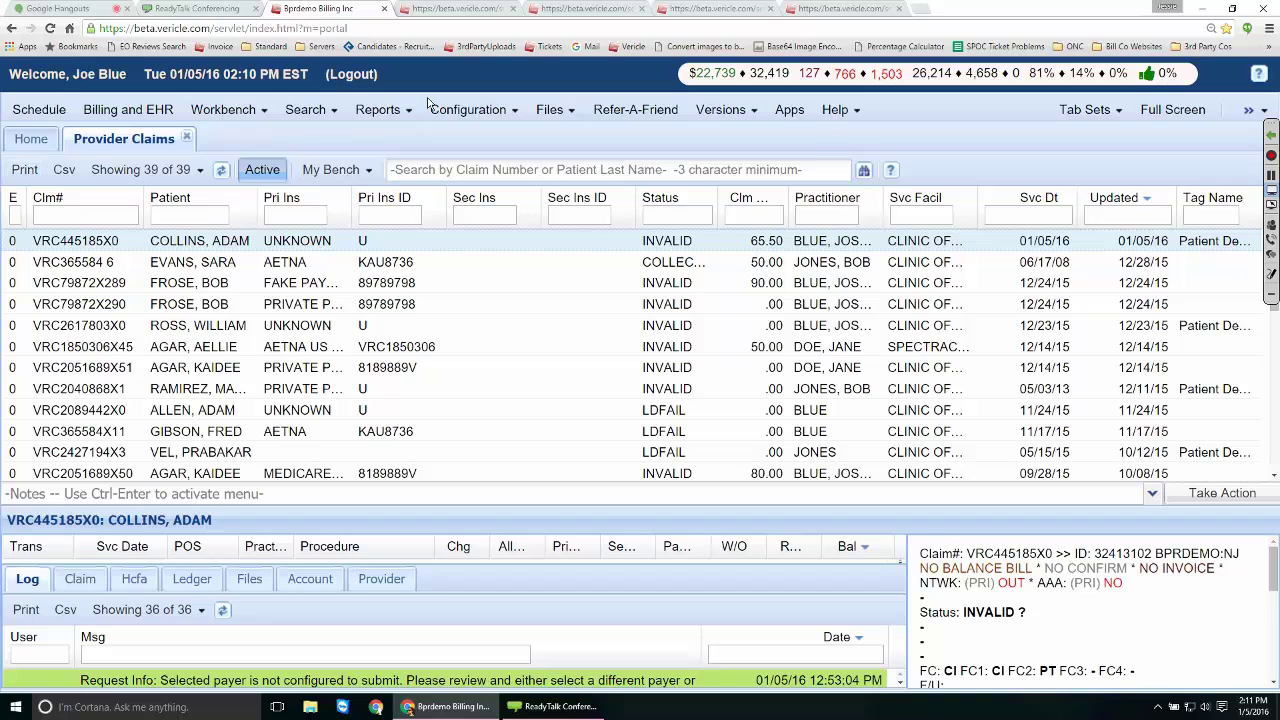
Step: Open the Getting Started course in the Academy and launch its Straight Through Processing lesson
left_click(838, 109)
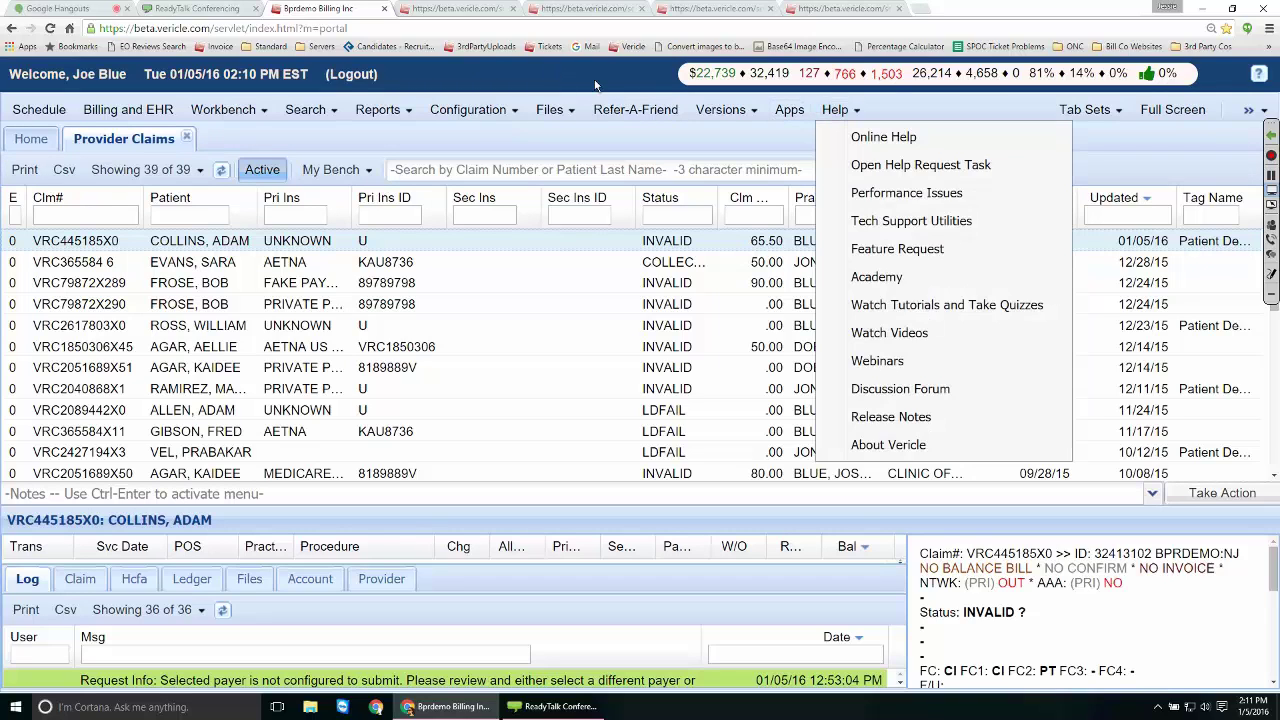
left_click(857, 268)
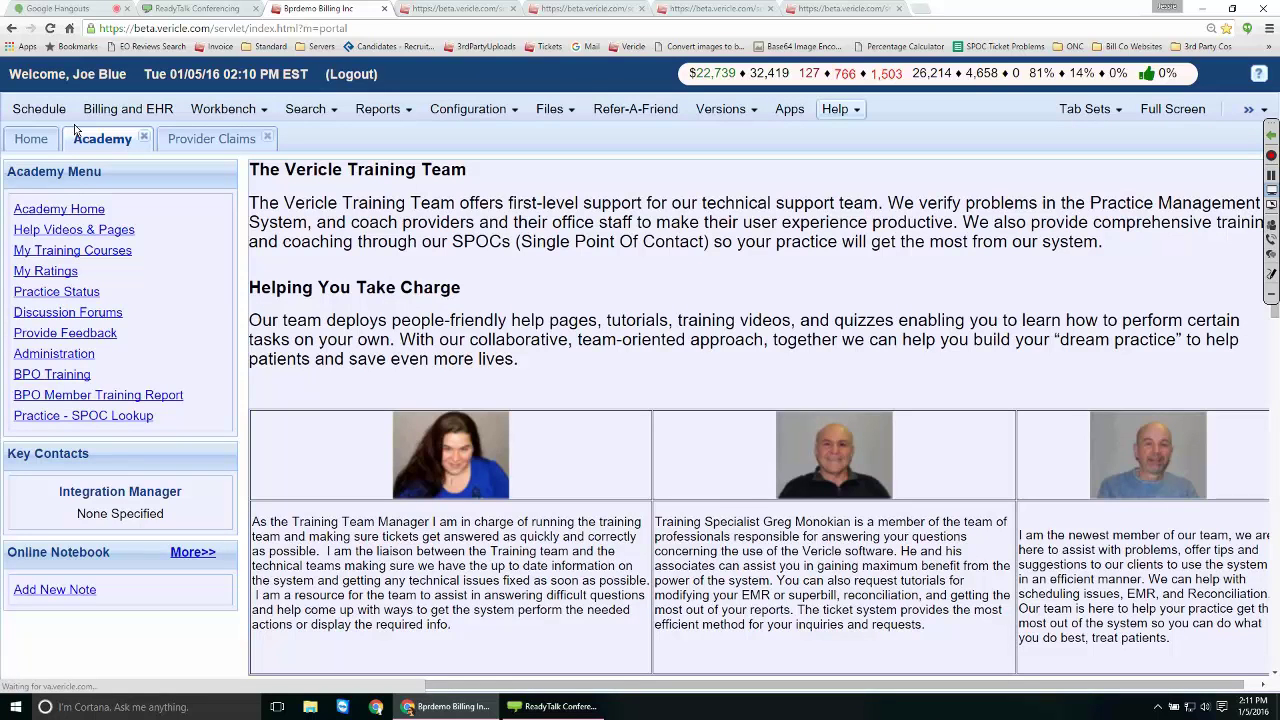
scroll(155, 250, "down", 3)
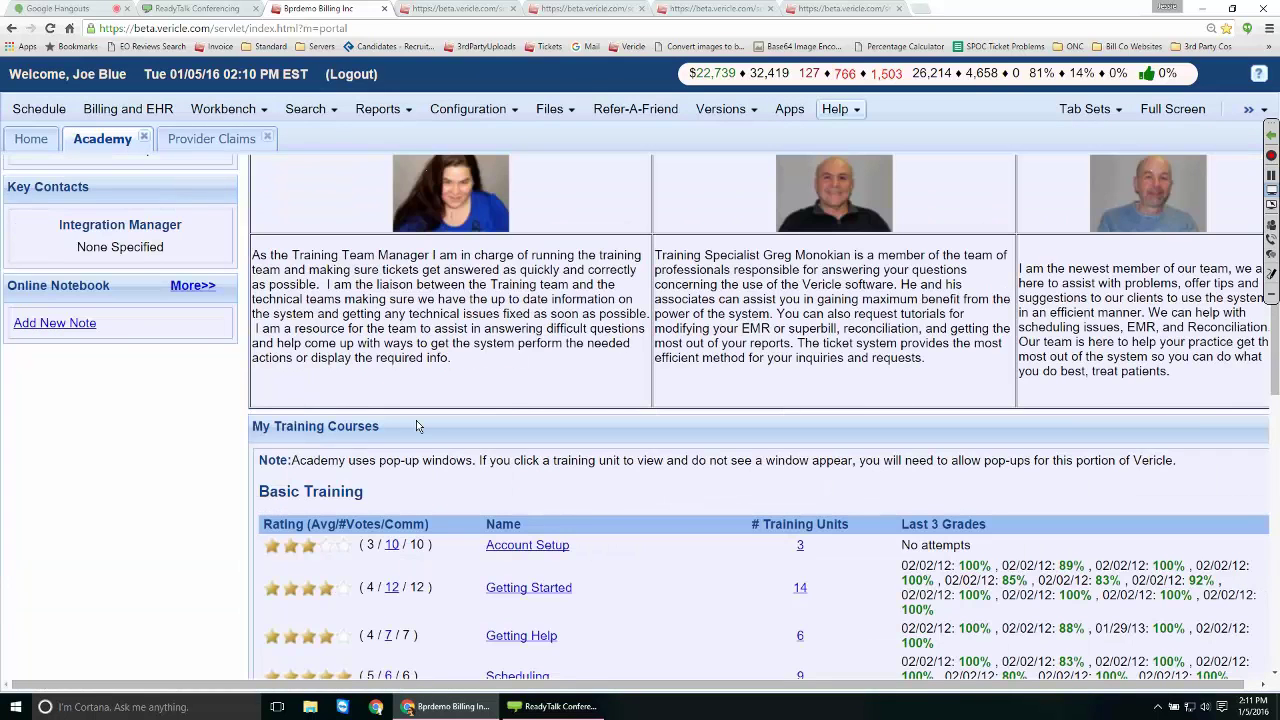
left_click(529, 588)
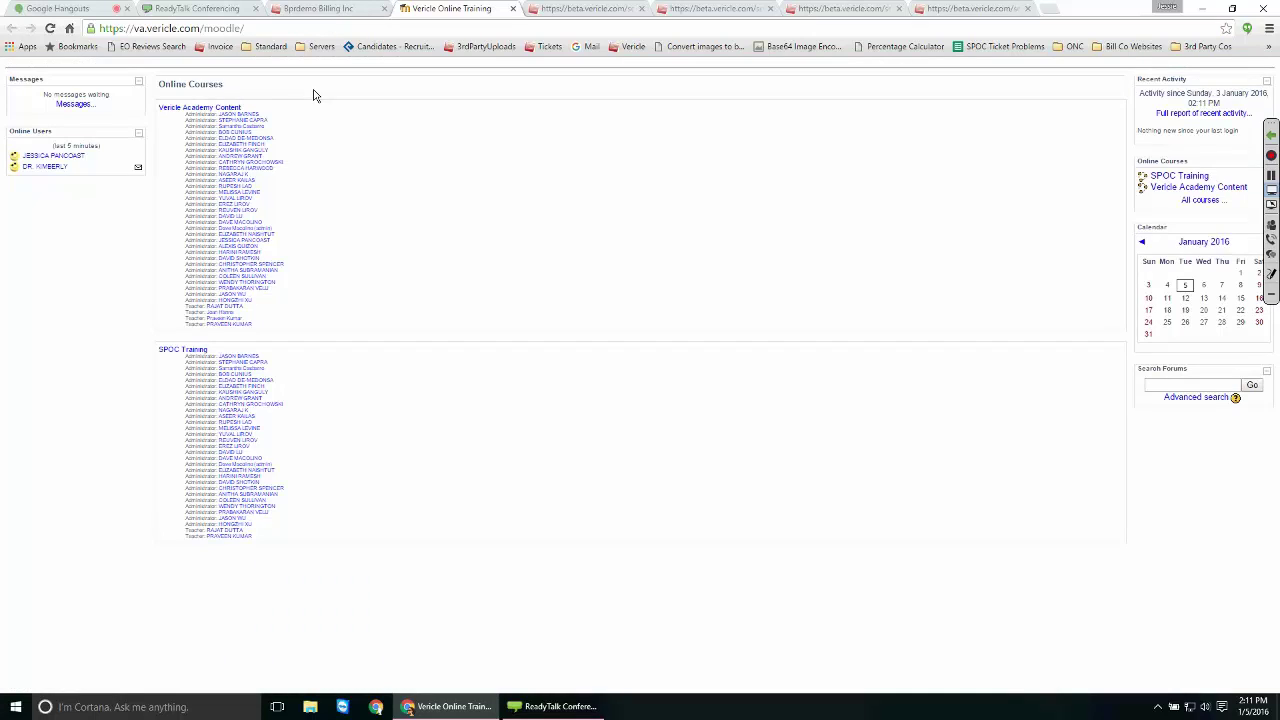
key("ctrl+w")
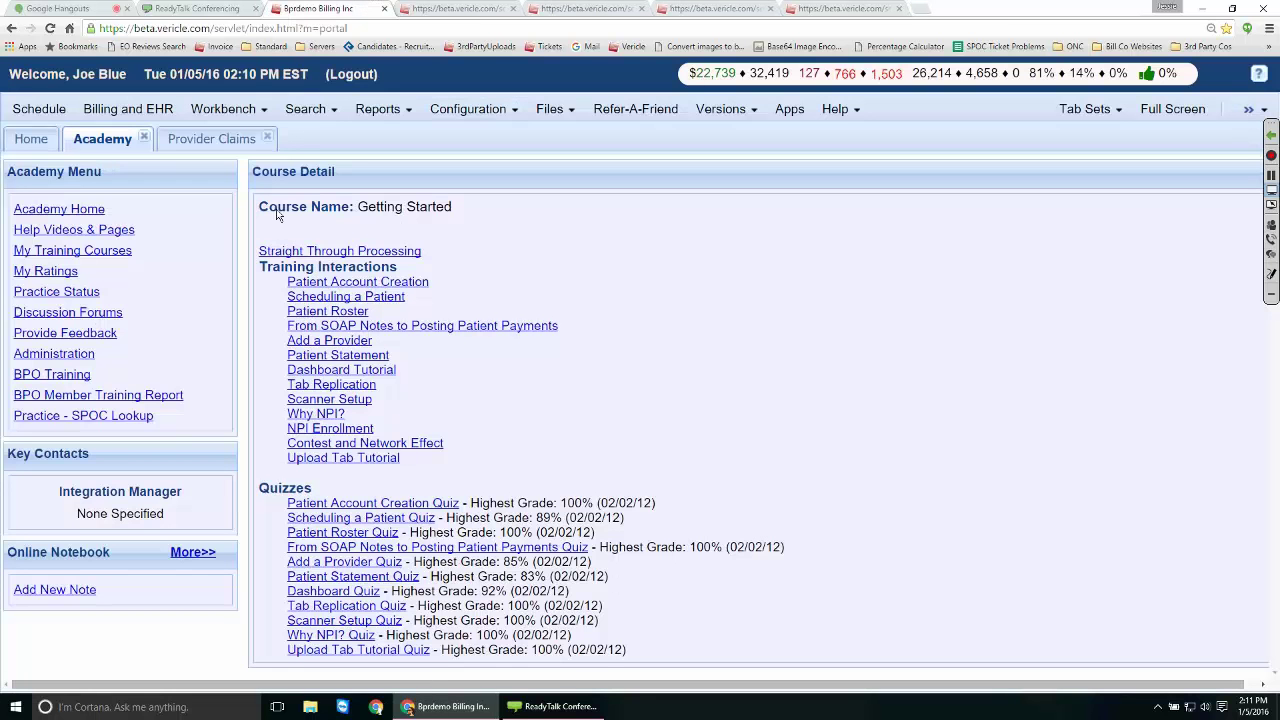
left_click(290, 251)
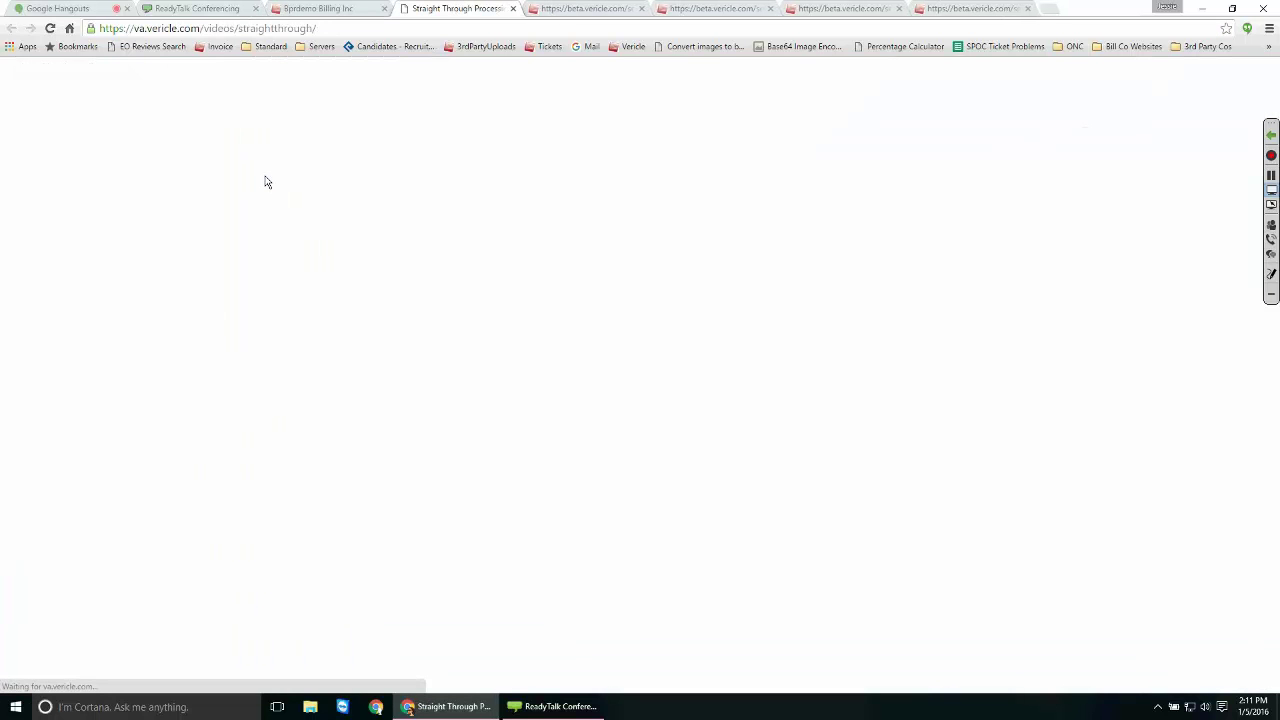
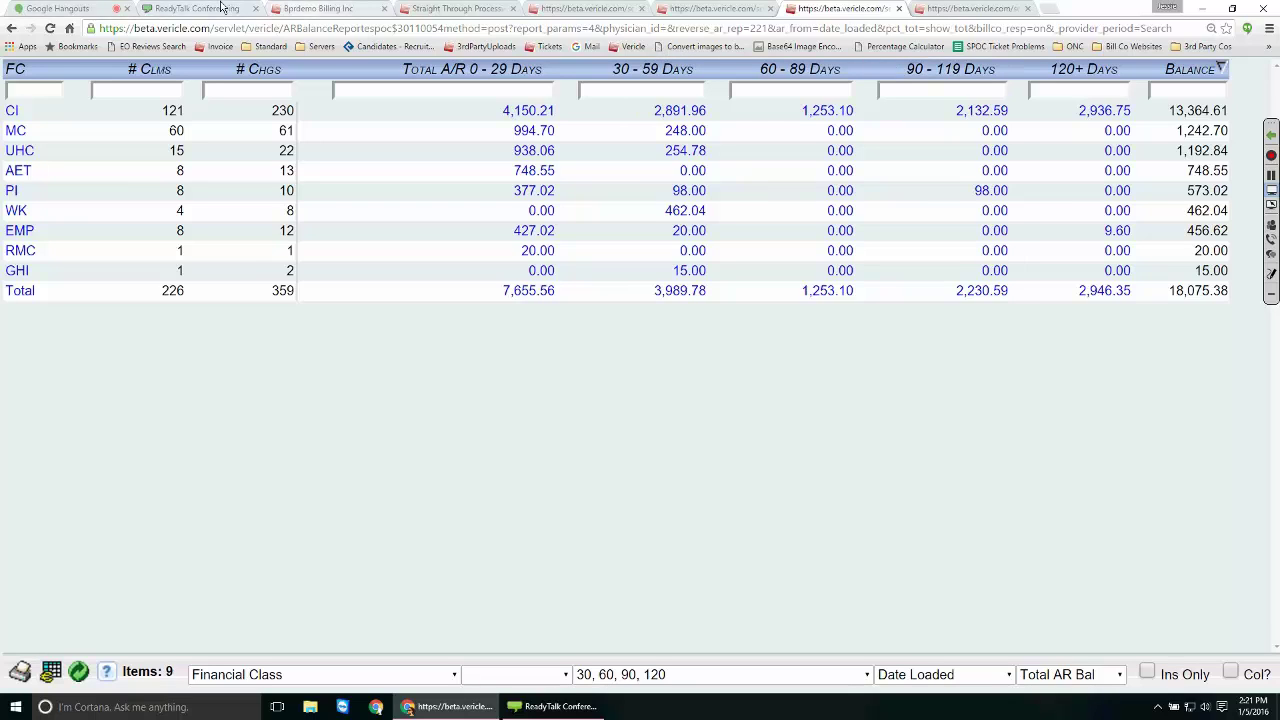
Step: Check the Provider Claims workbench and the CPT Only A/R balance report
left_click(312, 8)
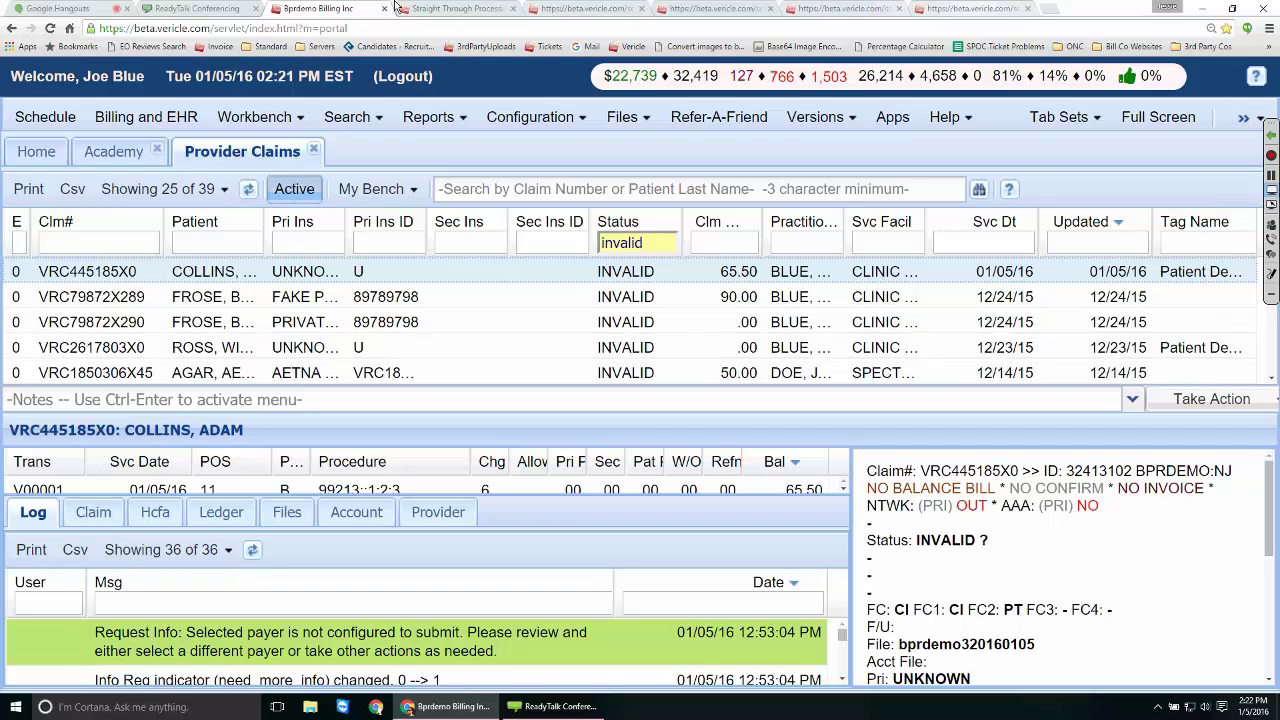
key("ctrl+9")
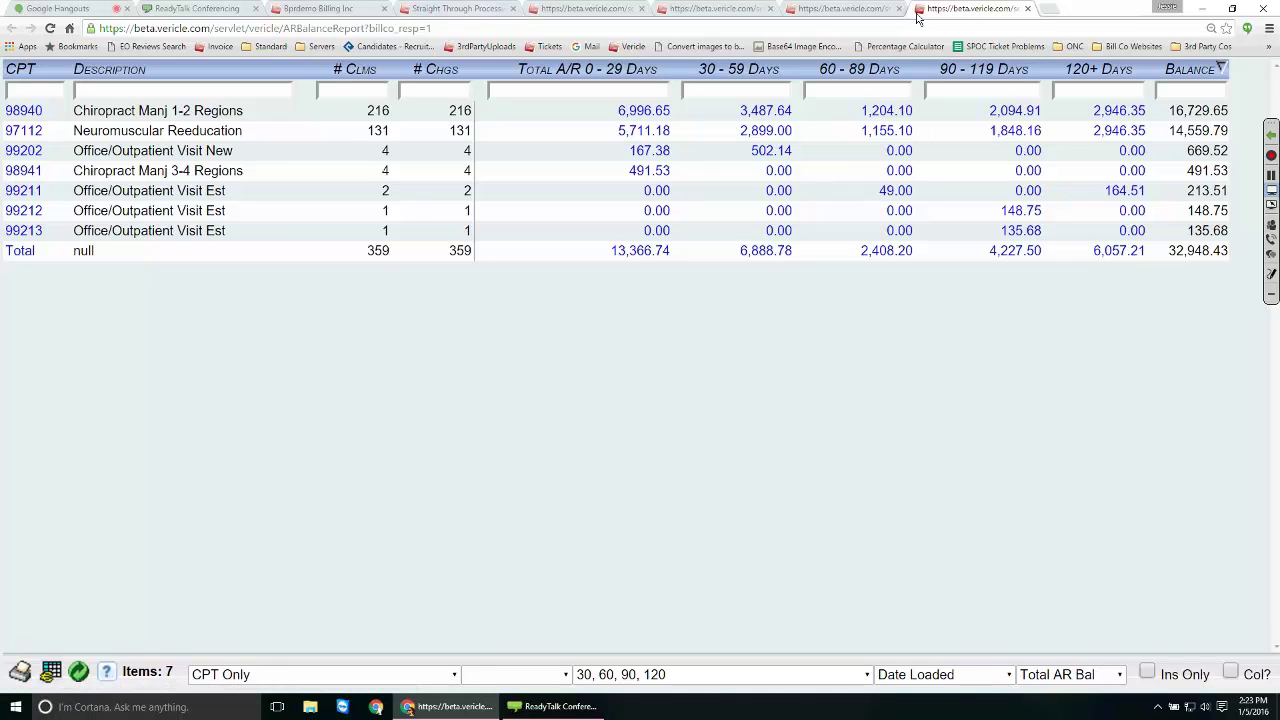
Step: Clear the Status filter on the Provider Claims list and sort the claims by claim amount, highest first
left_click(331, 7)
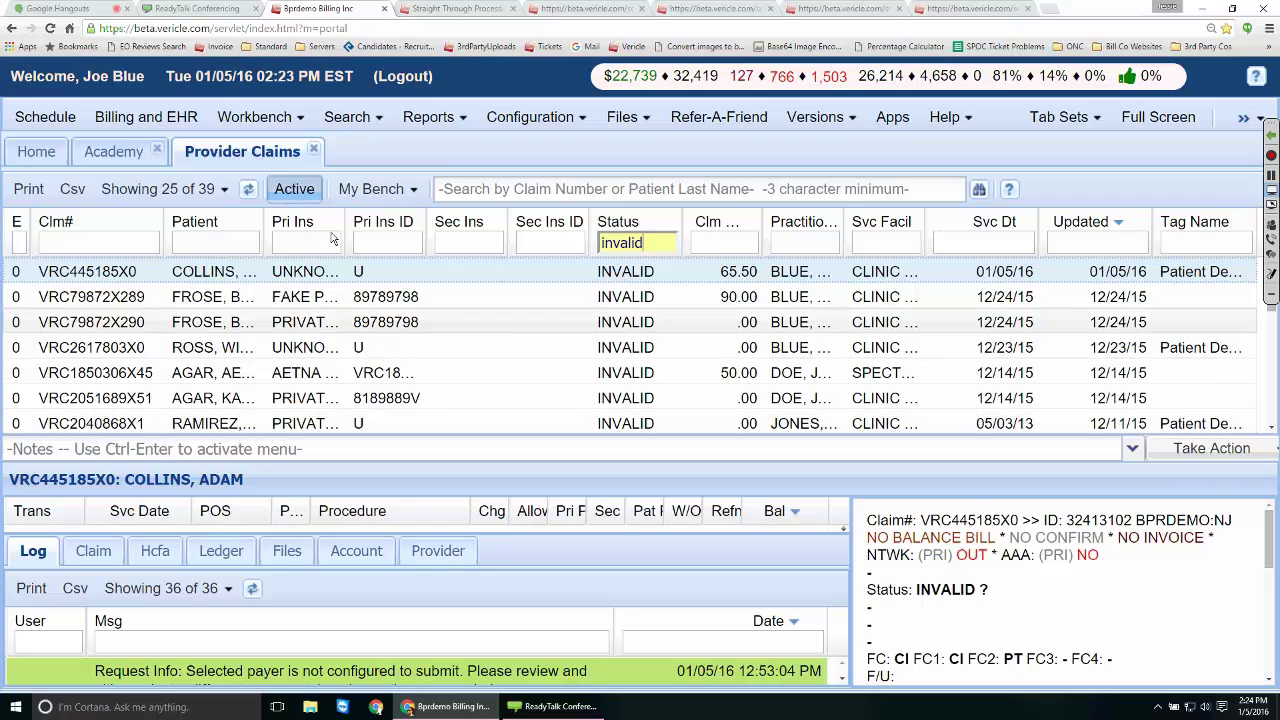
left_click_drag(658, 243, 469, 168)
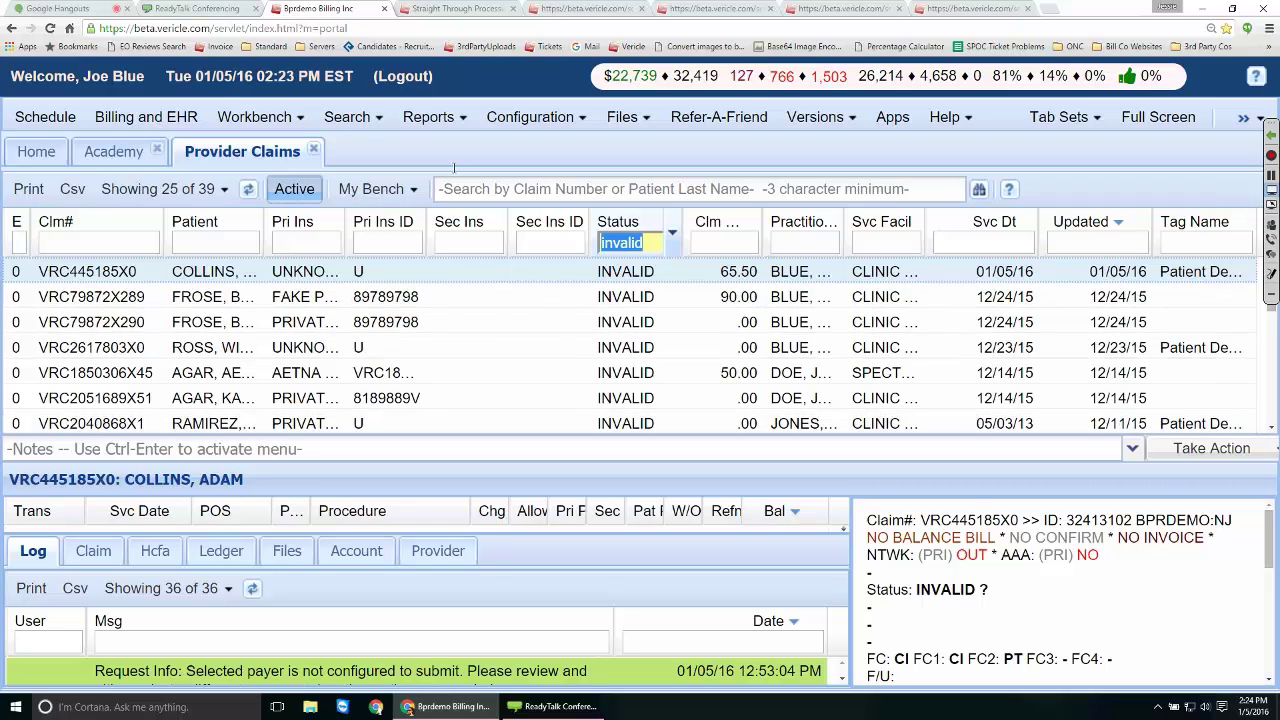
key("BackSpace")
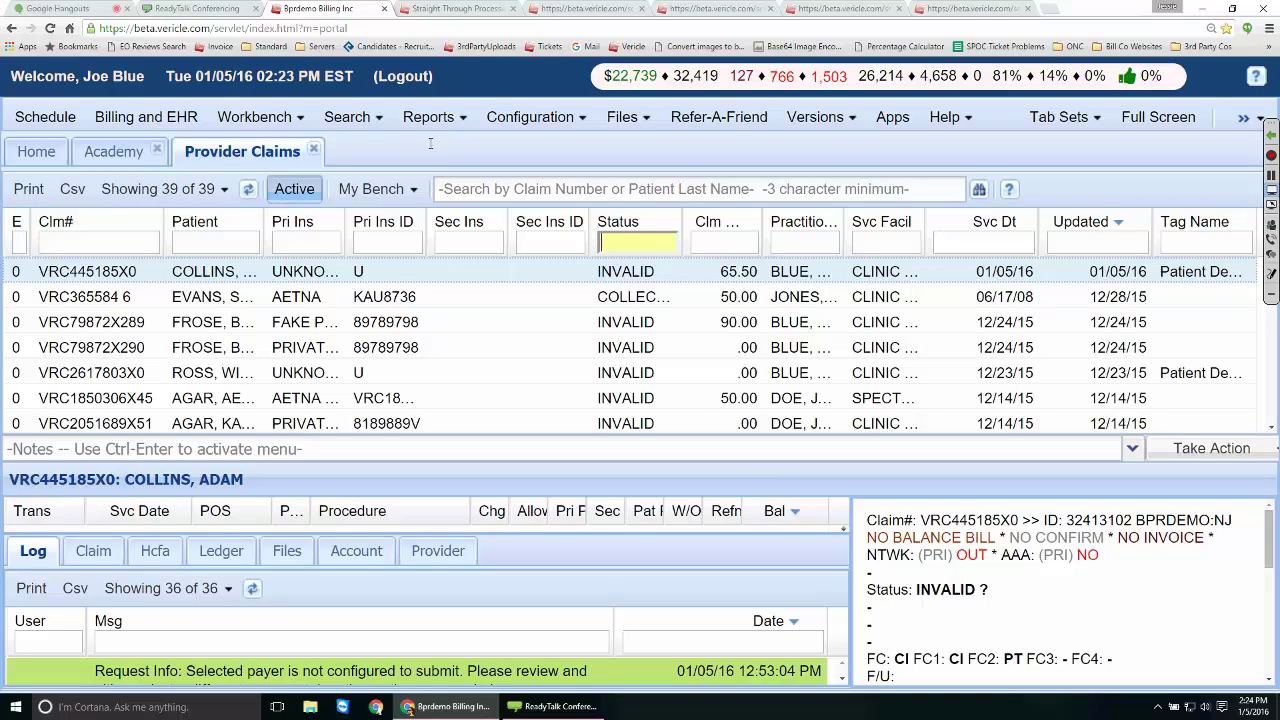
left_click(716, 222)
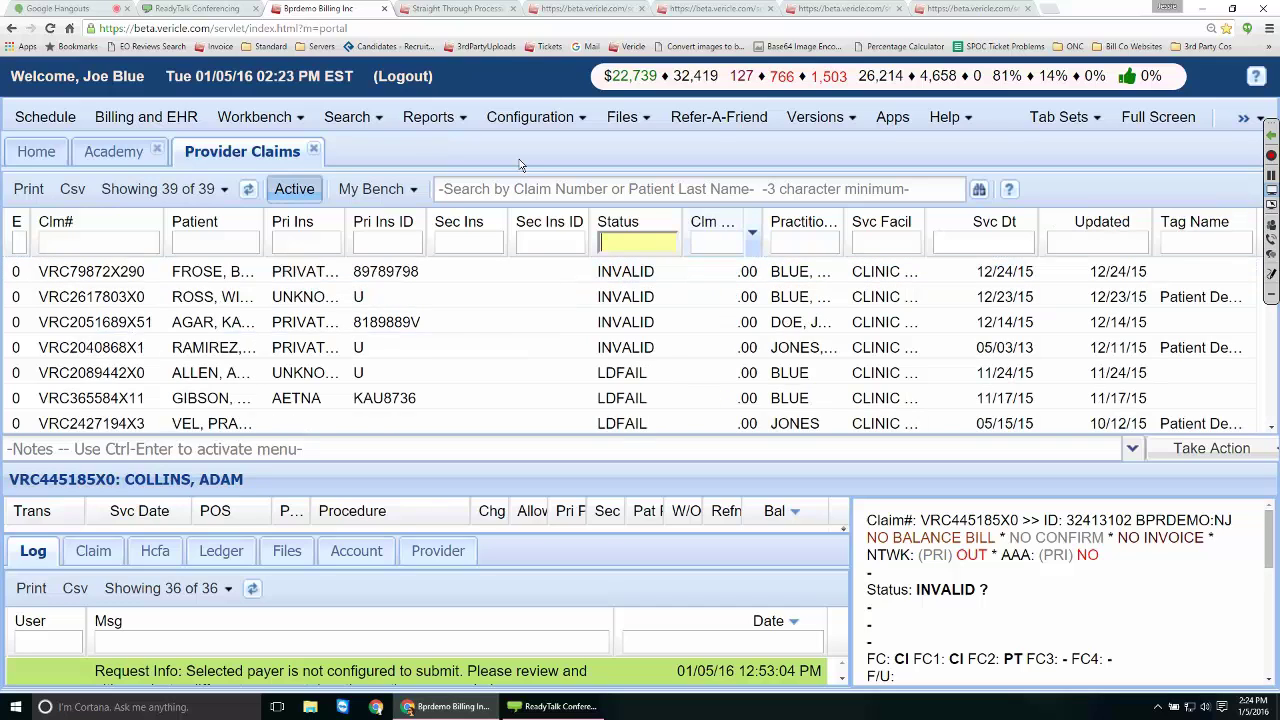
left_click(716, 222)
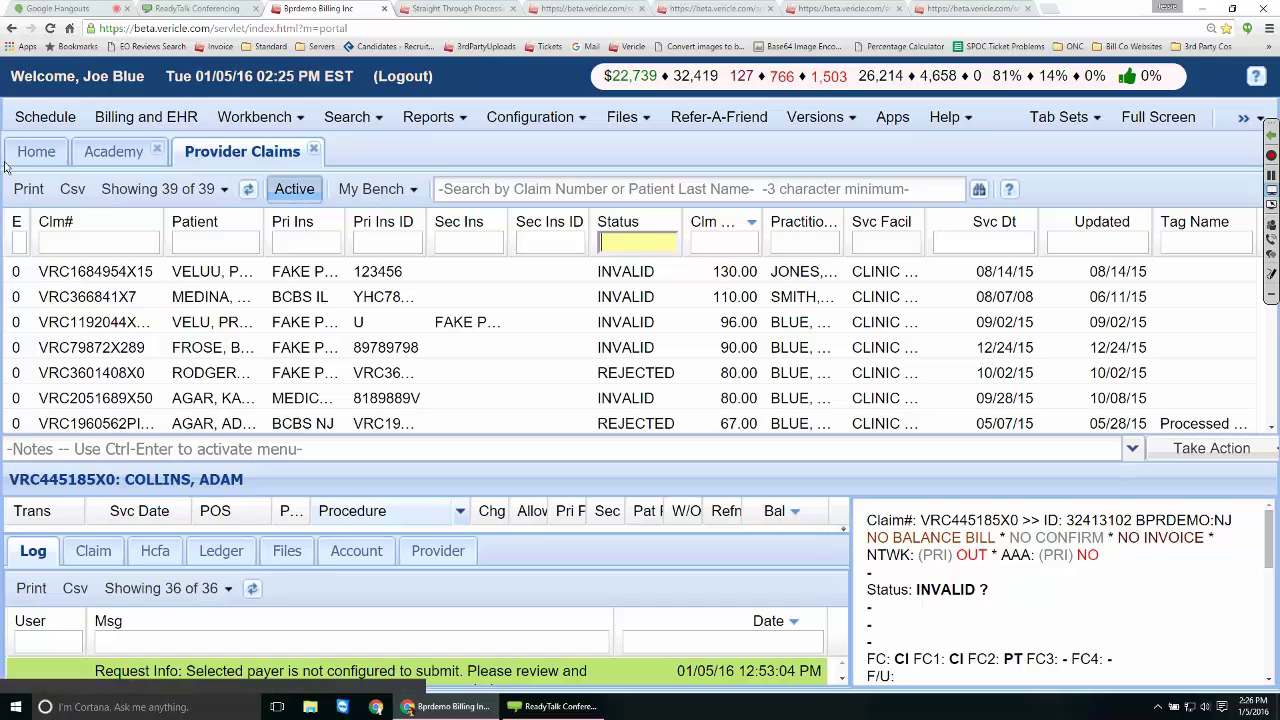
Step: Review the available claim actions together with the Straight Through Processing diagram and the Payer-Status A/R report
left_click(1211, 448)
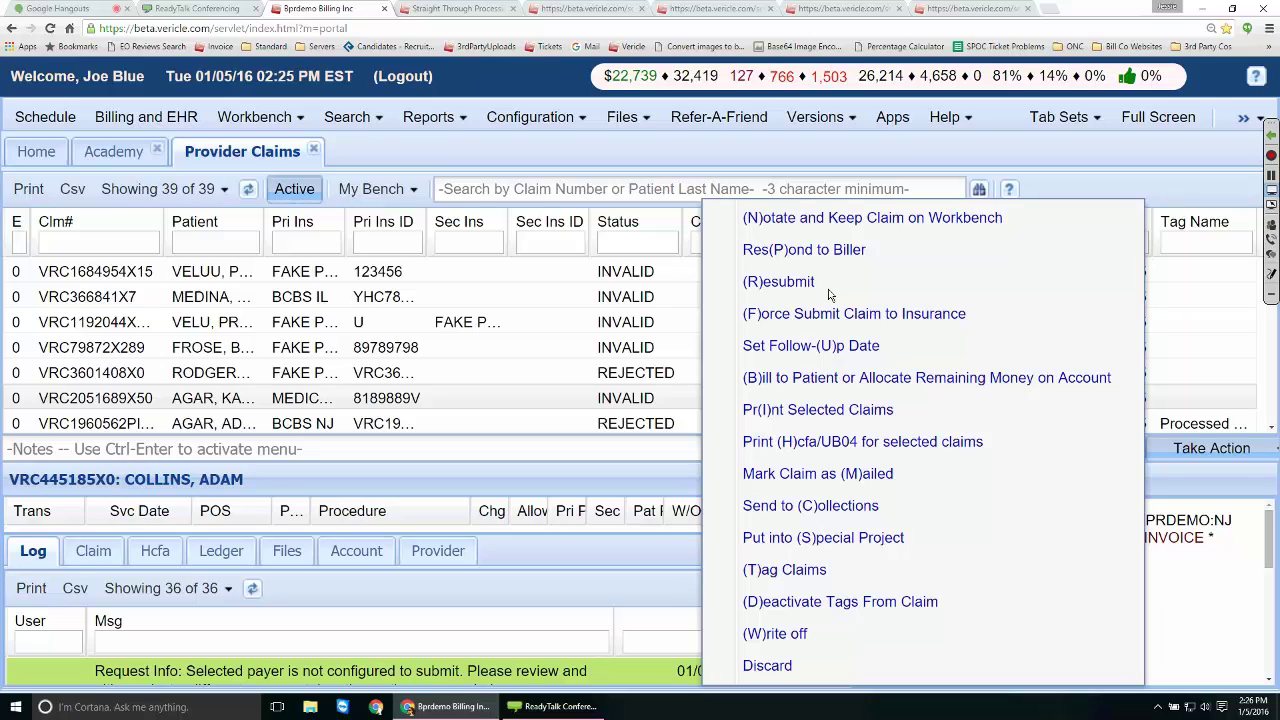
left_click(440, 8)
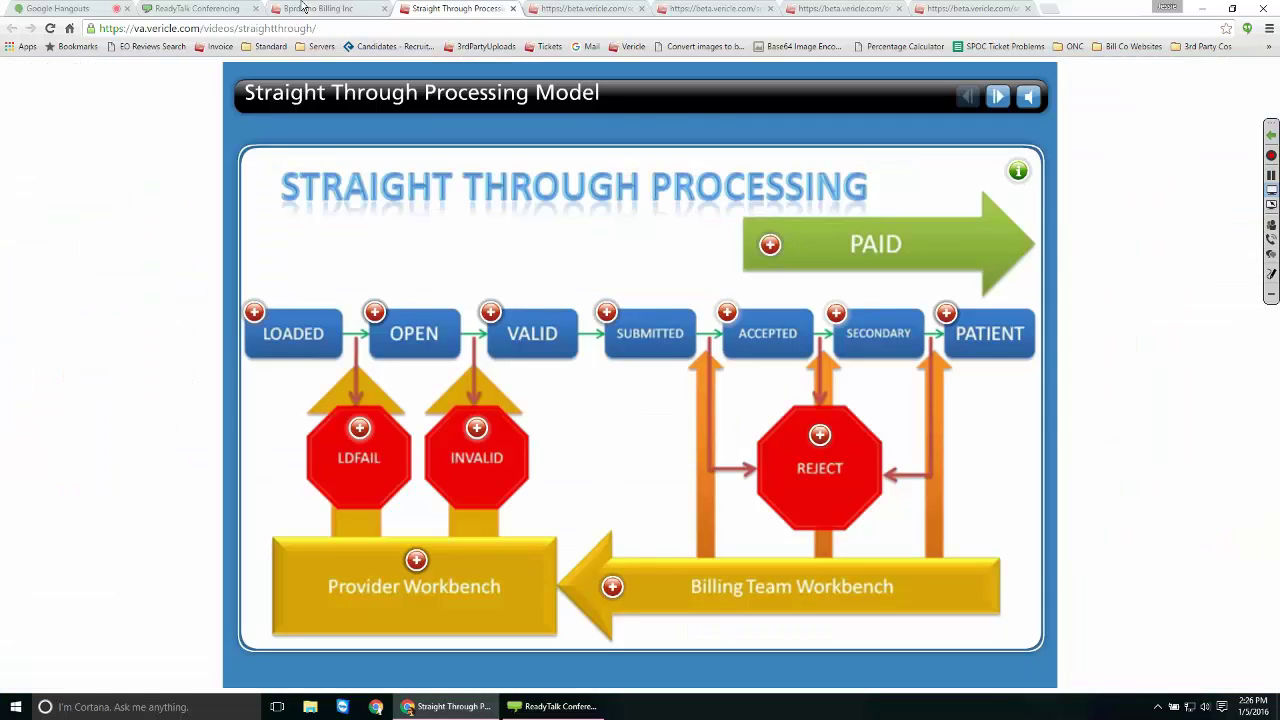
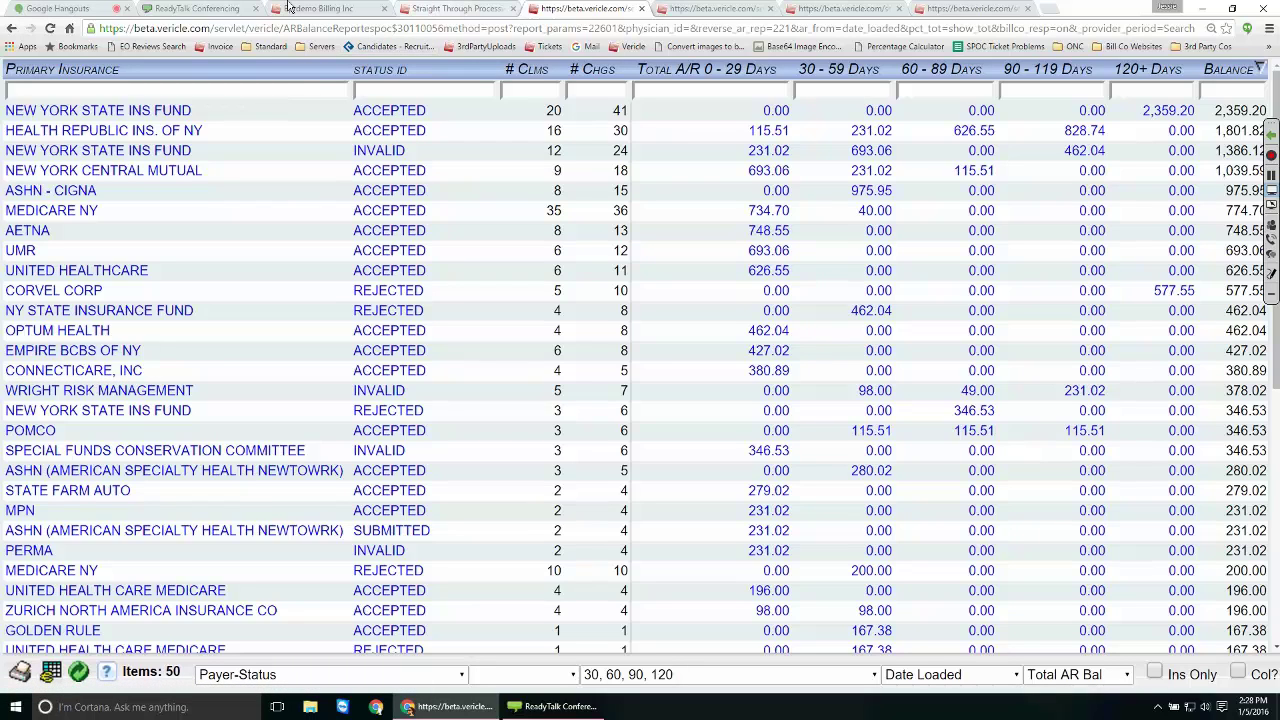
left_click(440, 8)
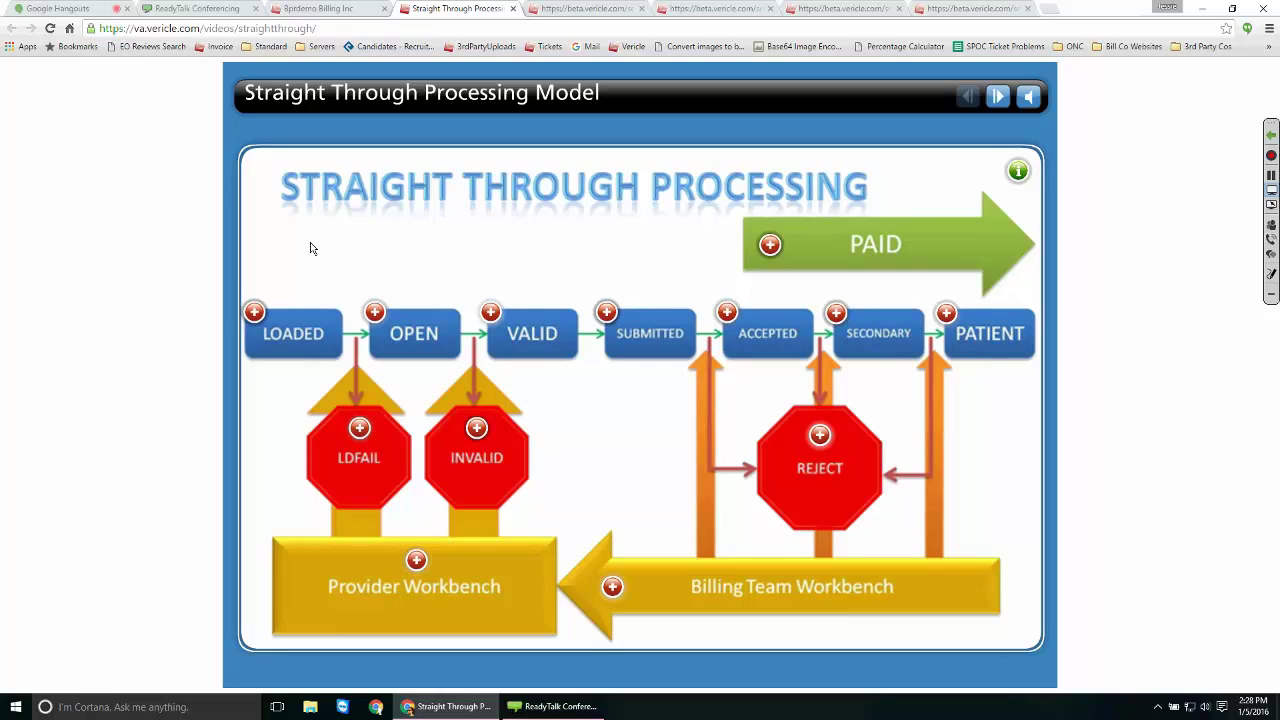
key("ctrl+Tab")
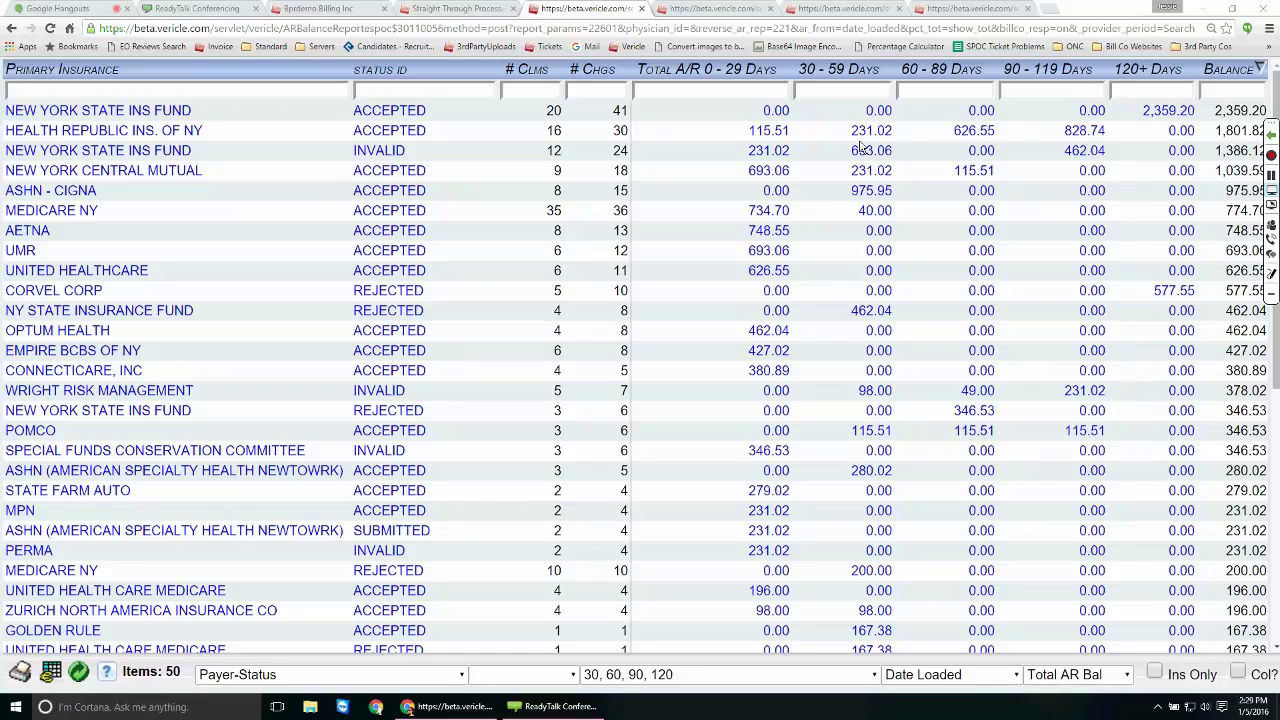
key("ctrl+3")
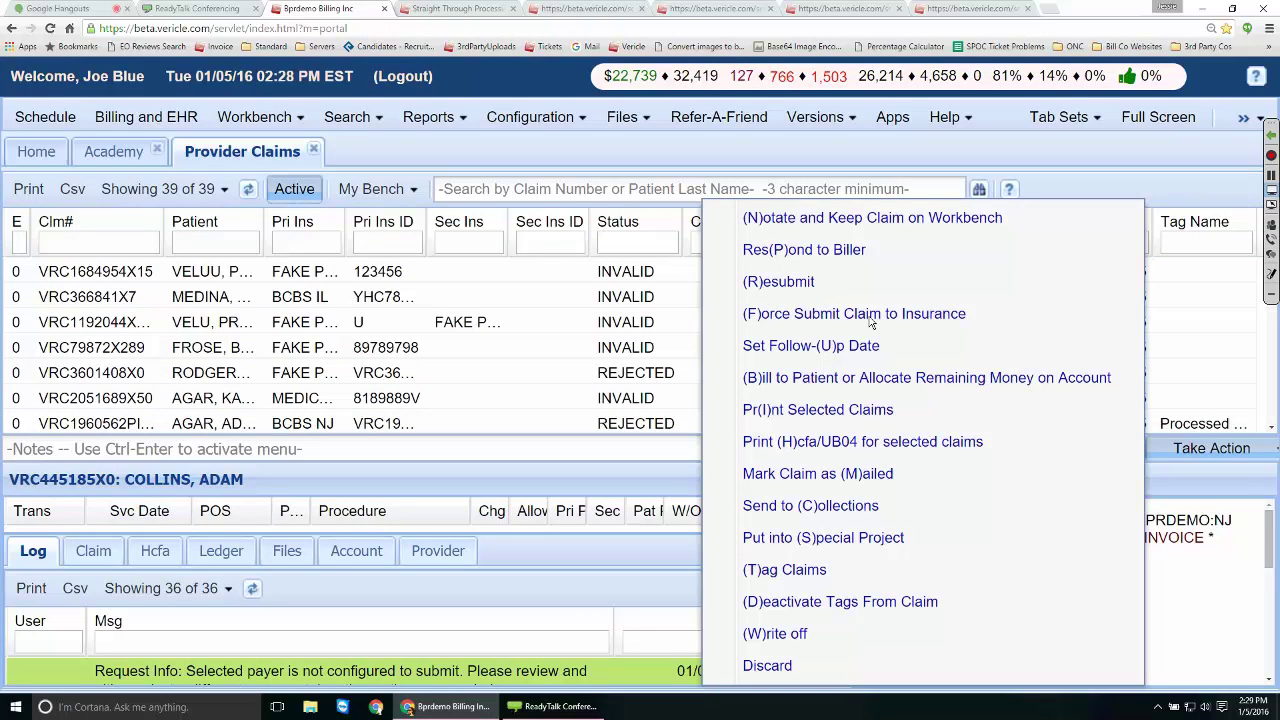
key("Escape")
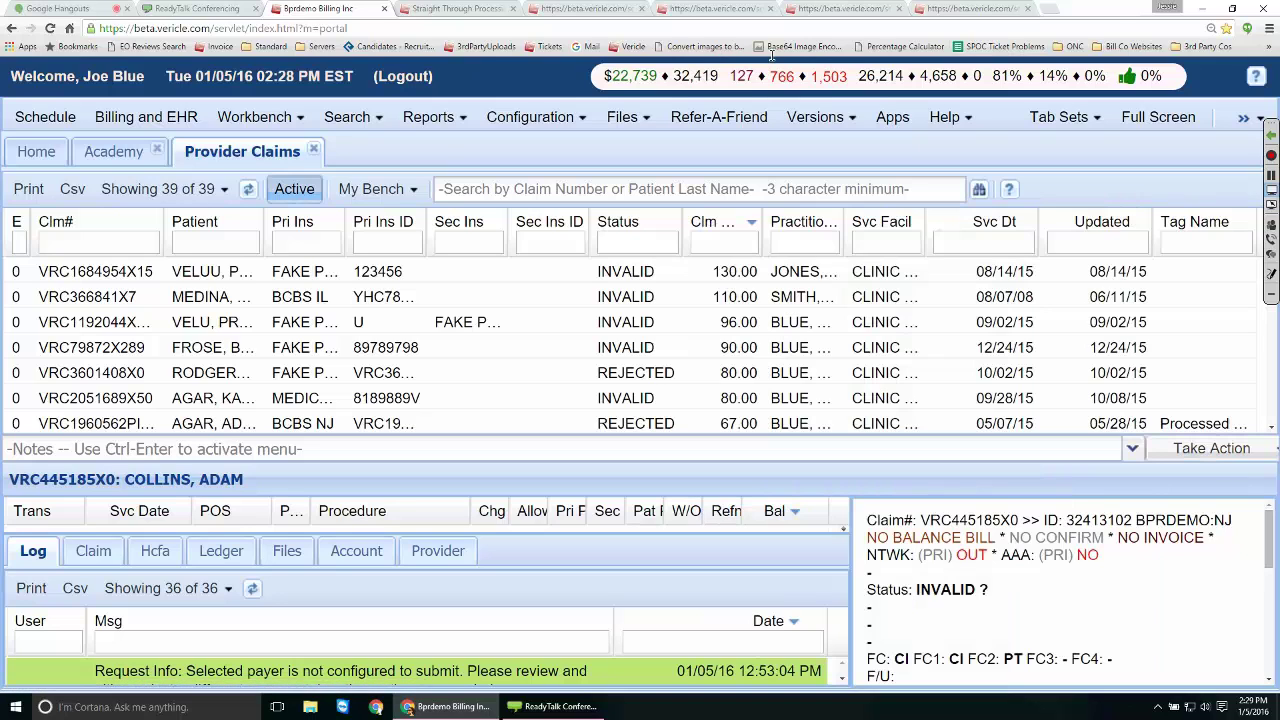
Step: Open the A/R balance report grouped by MOS and browse the report groupings it offers, down to the payer and provider entries
left_click(700, 76)
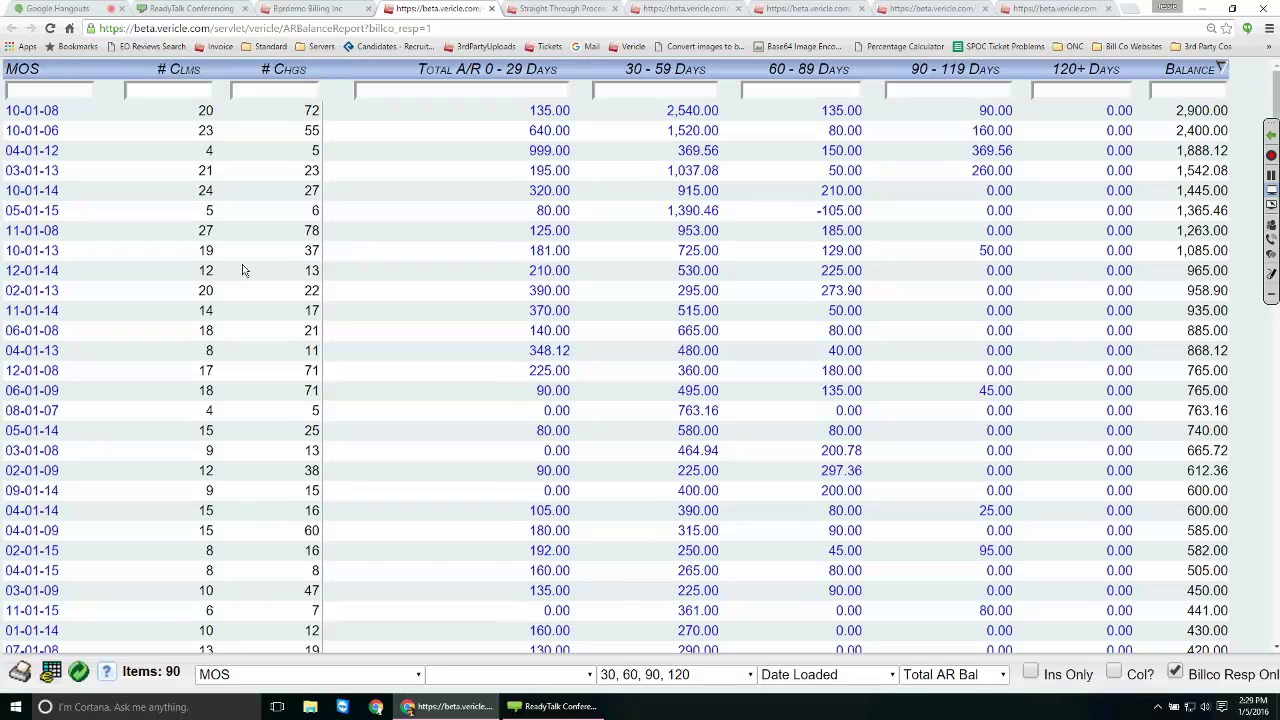
left_click(310, 674)
scroll(276, 486, "down", 3)
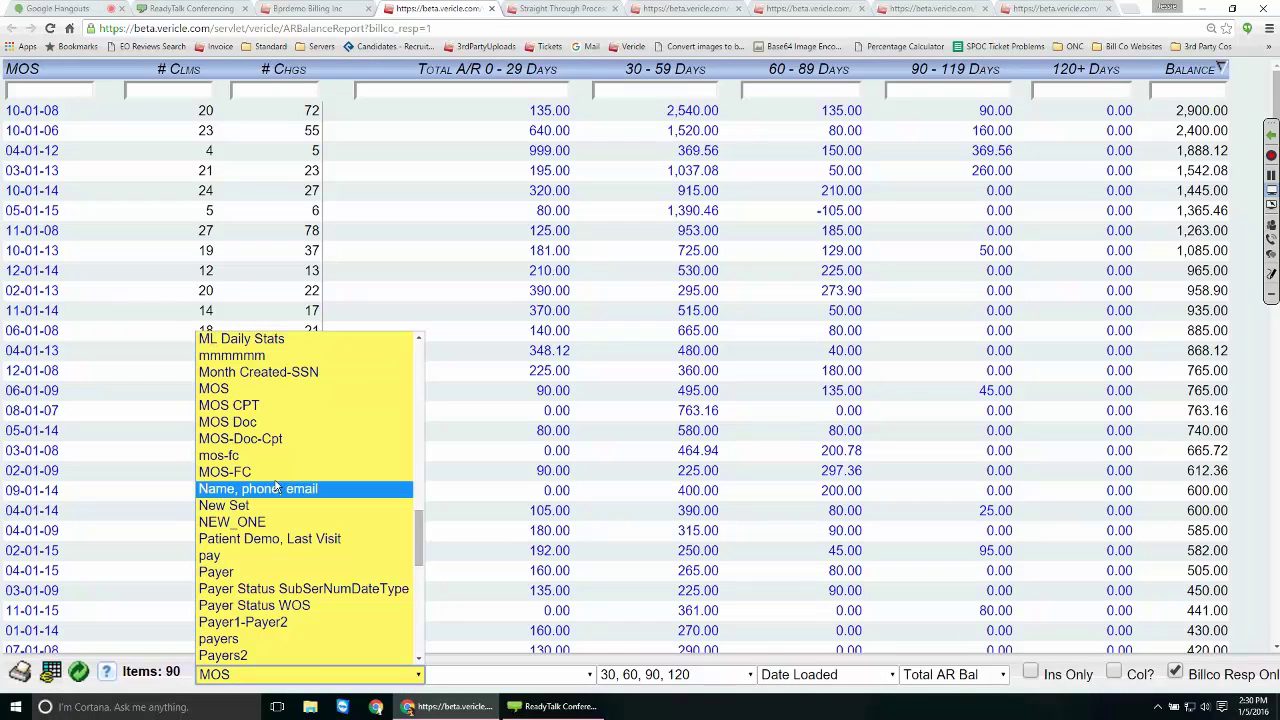
scroll(276, 486, "down", 3)
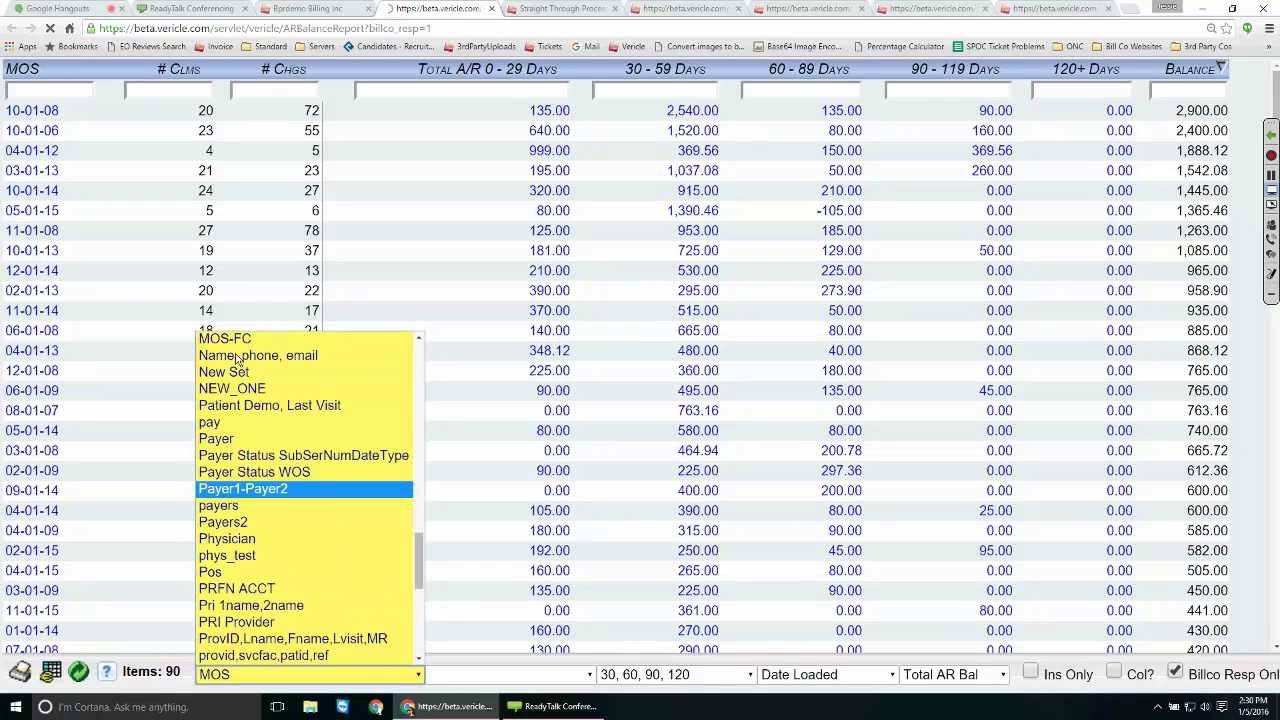
scroll(237, 358, "down", 3)
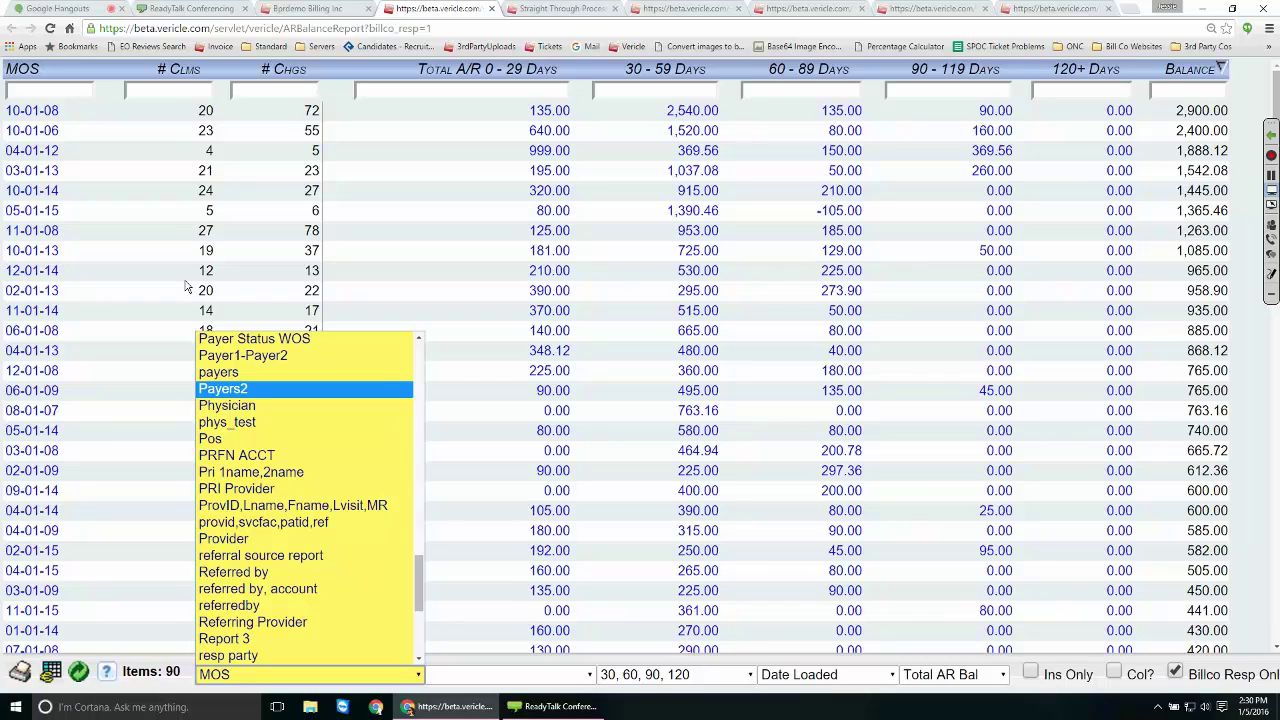
key("Up")
key("Up")
key("Up")
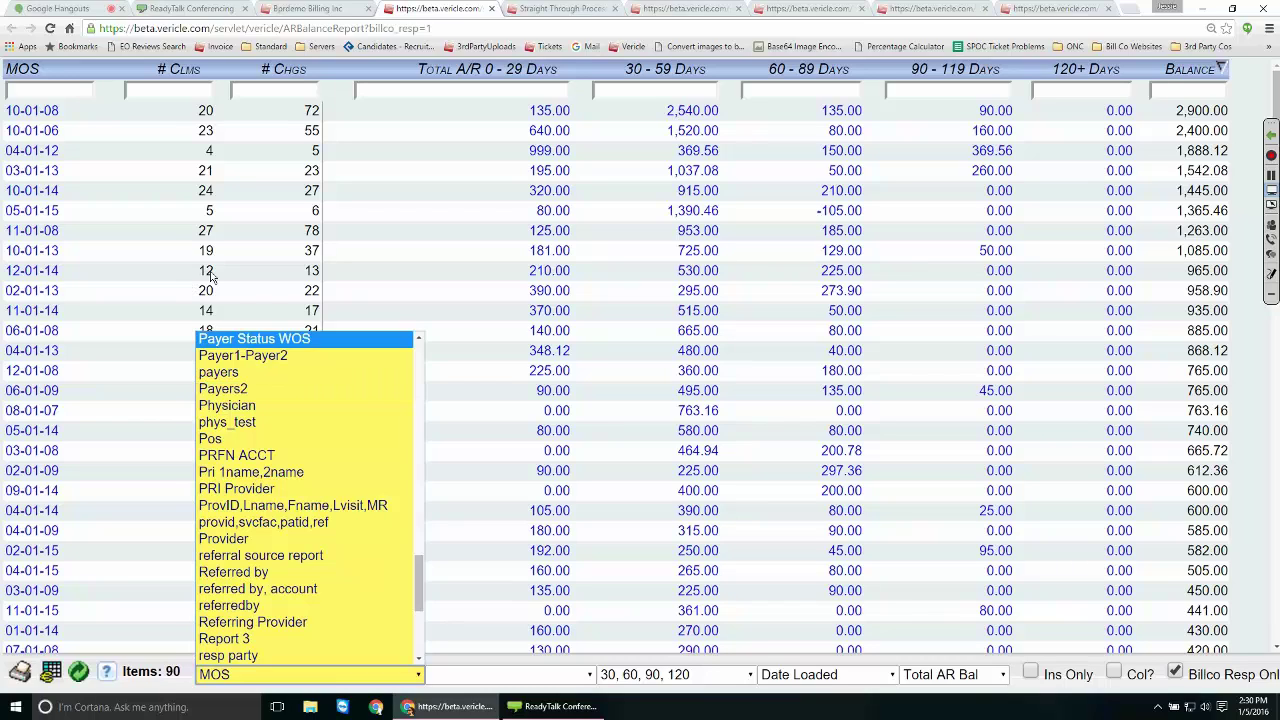
Step: Glance at the ReadyTalk conference page, return to the billing portal and open Billing Stats Config from the Billing Analytics reports
left_click(135, 9)
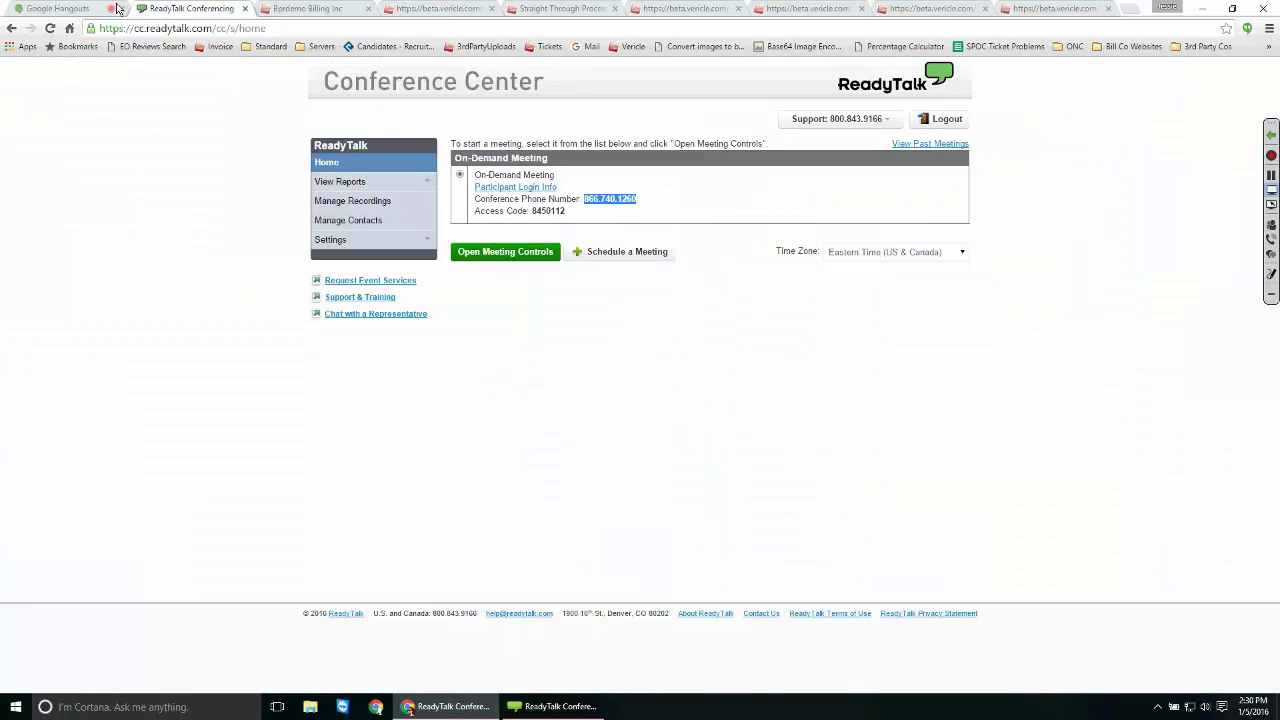
key("ctrl+Tab")
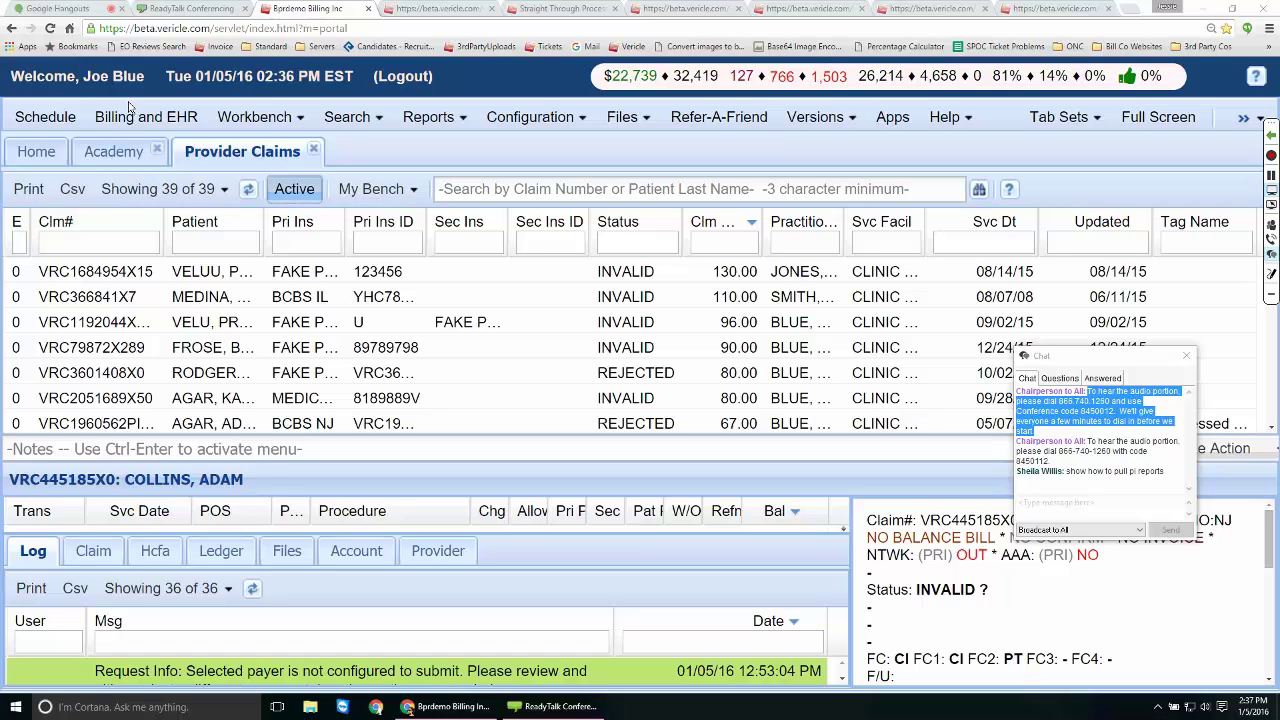
left_click(434, 117)
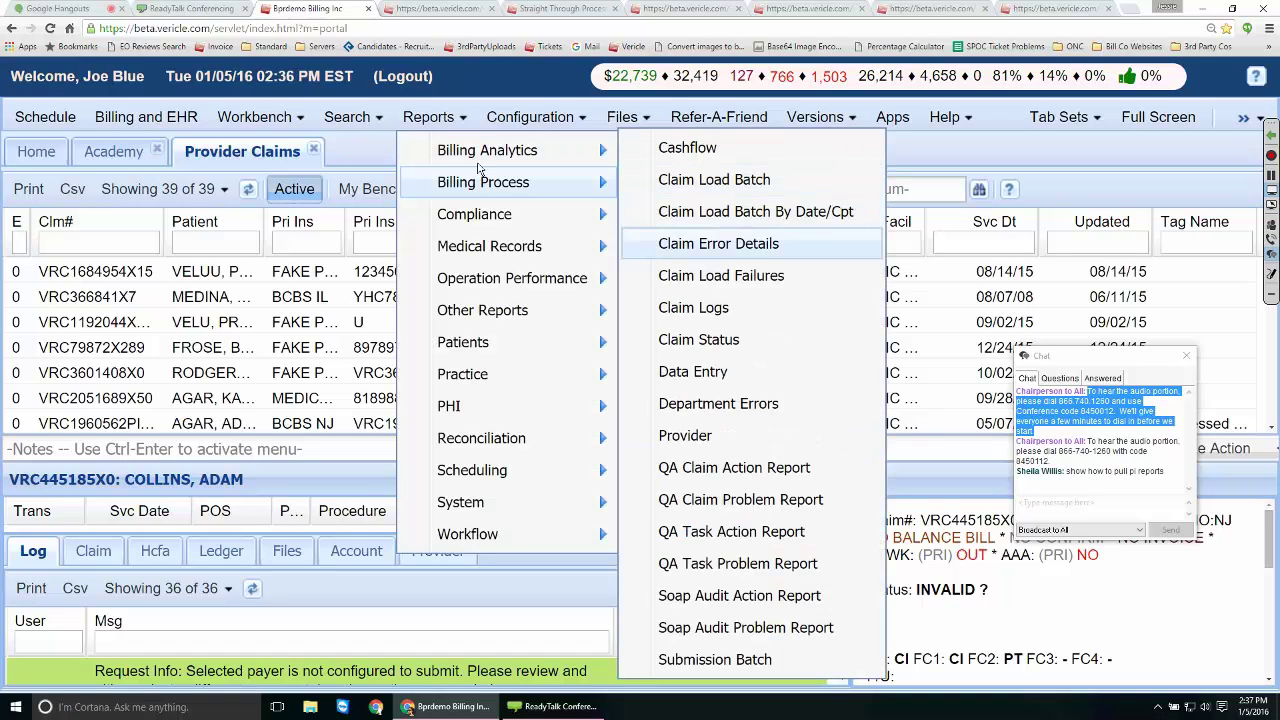
mouse_move(478, 170)
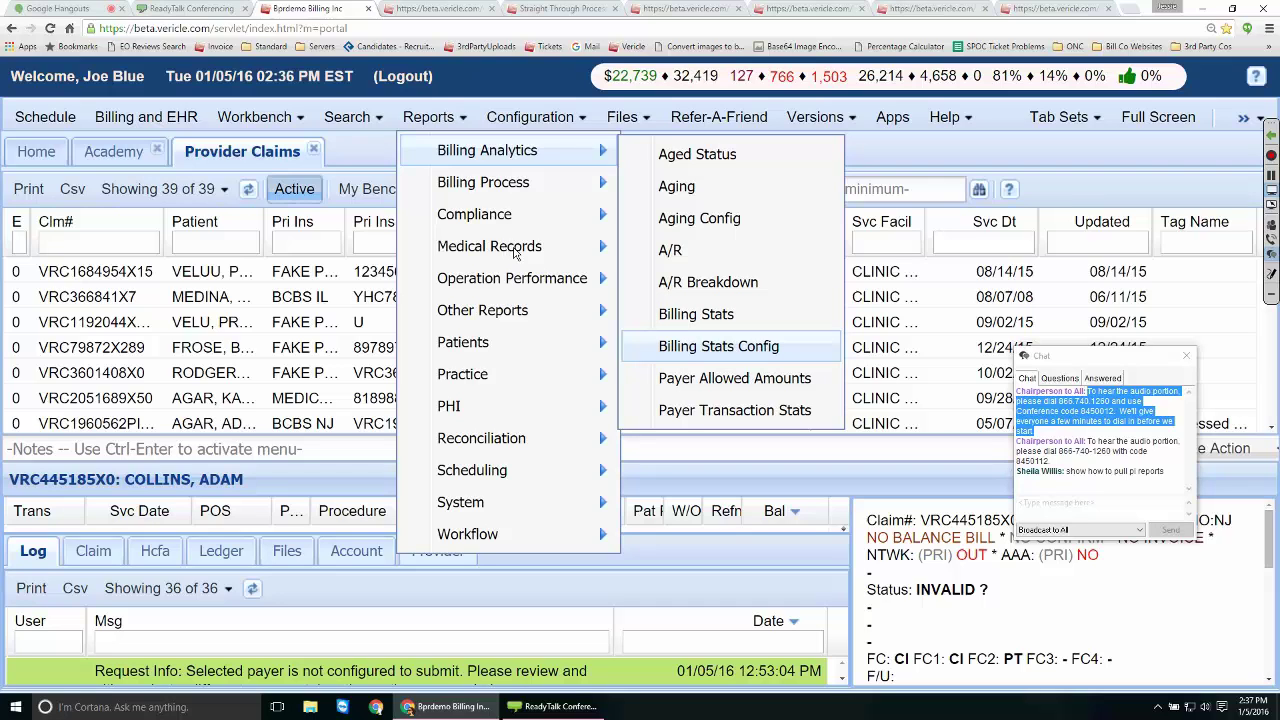
left_click(718, 346)
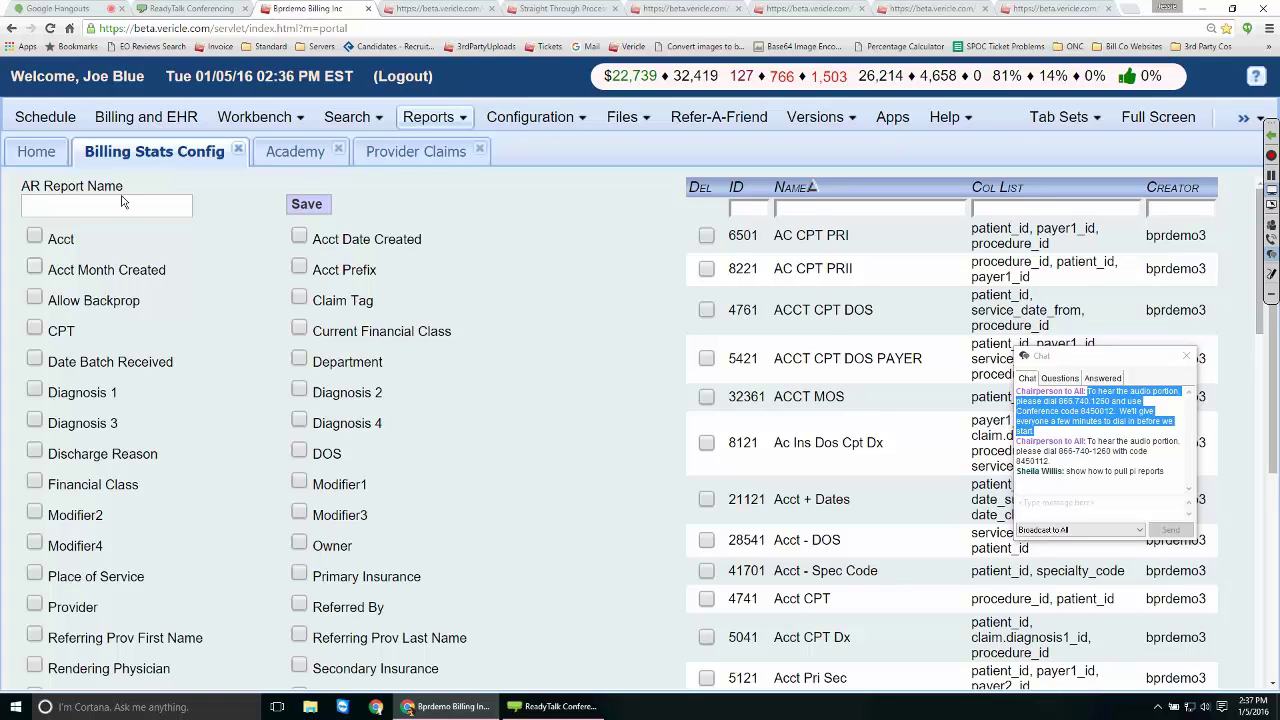
Step: Select Rendering Physician and Primary Insurance as fields for a new A/R report configuration
scroll(170, 240, "down", 3)
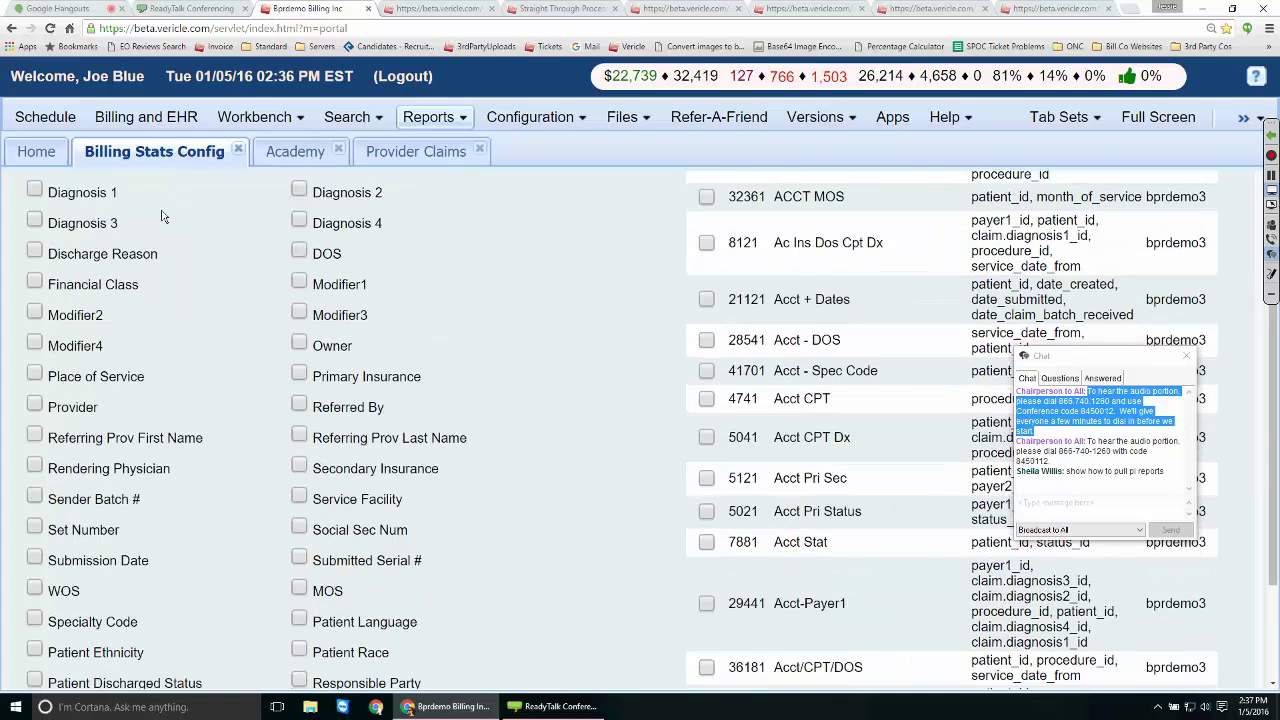
scroll(180, 250, "down", 1)
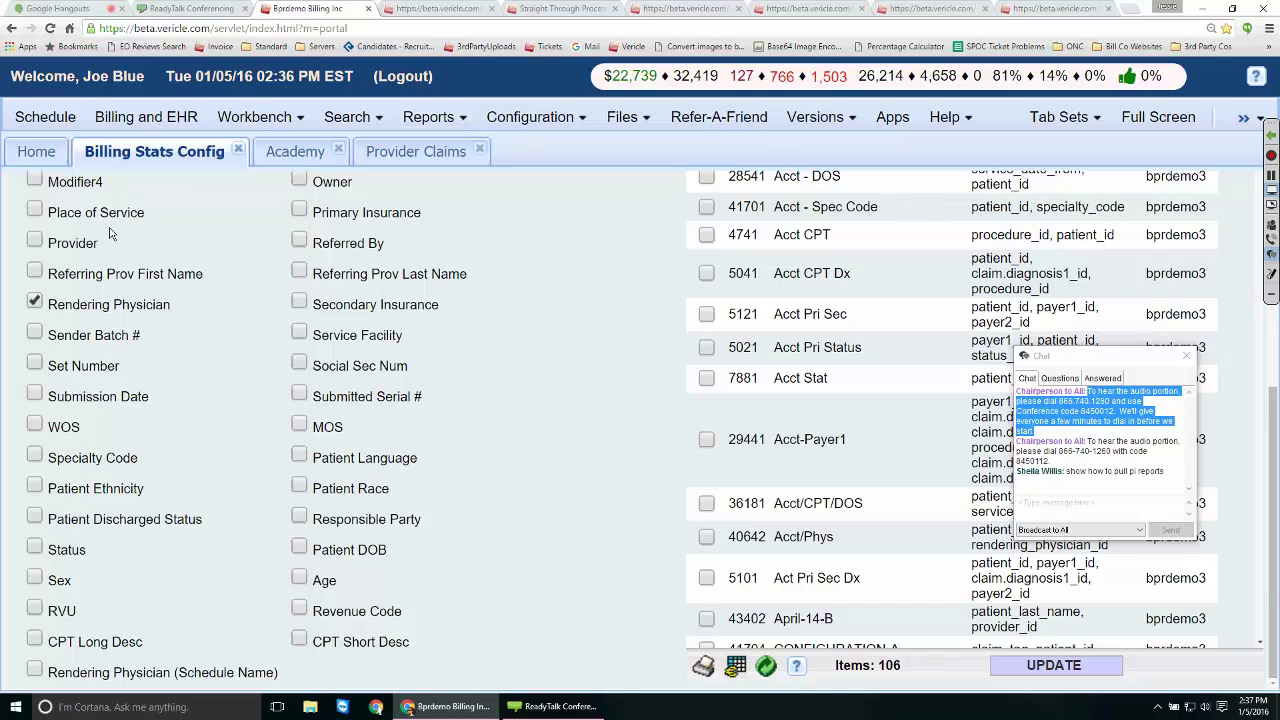
scroll(110, 230, "up", 1)
scroll(110, 233, "up", 2)
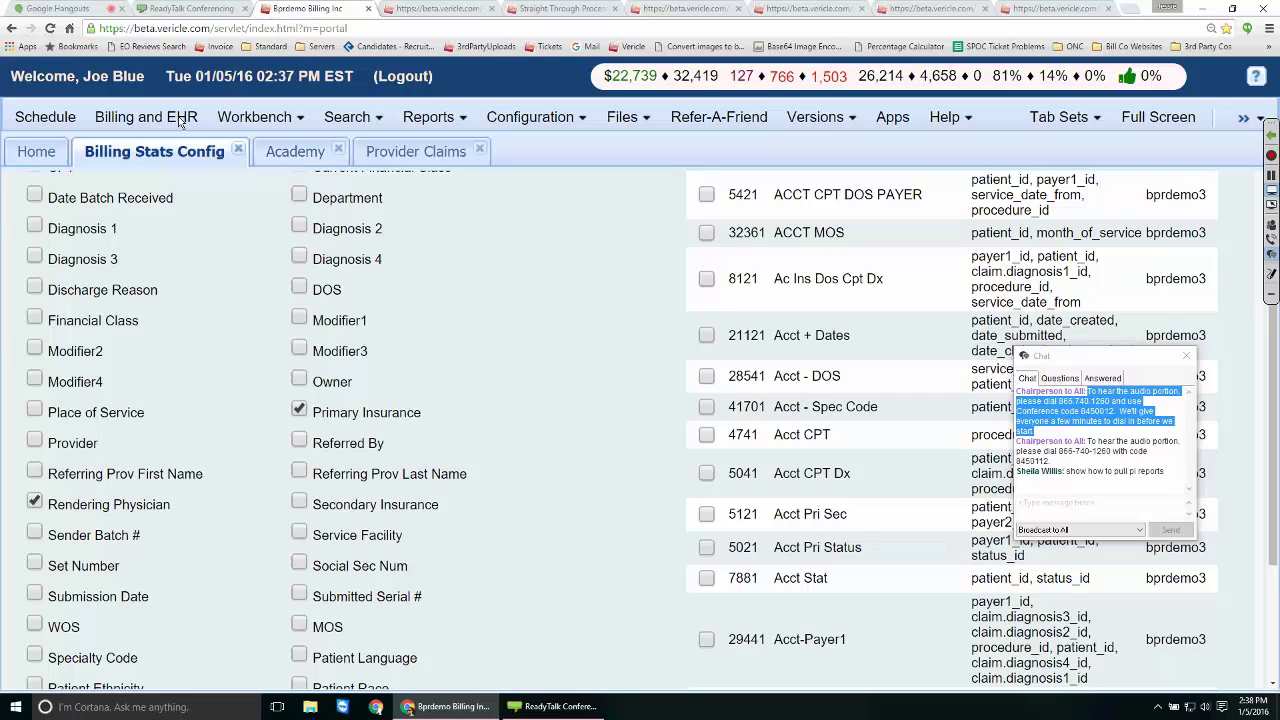
Step: Open the Billing Stats report and set its grouping to Payer
left_click(428, 117)
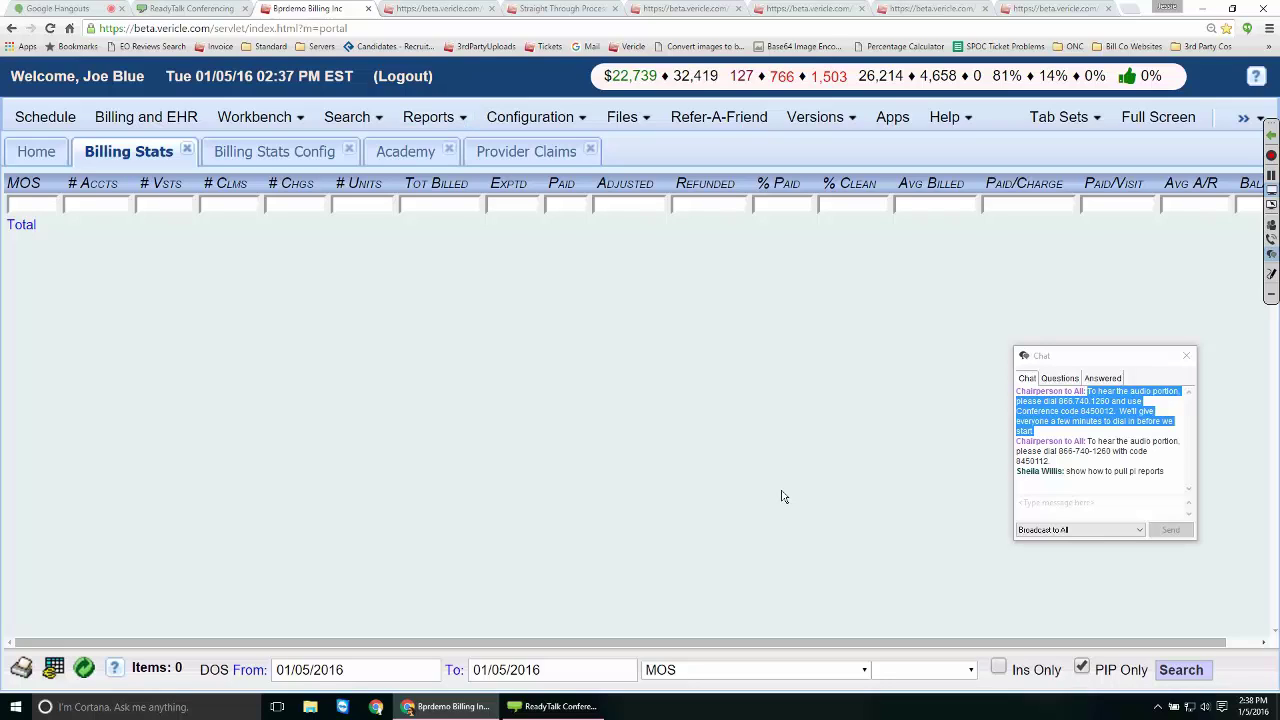
key("ctrl+plus")
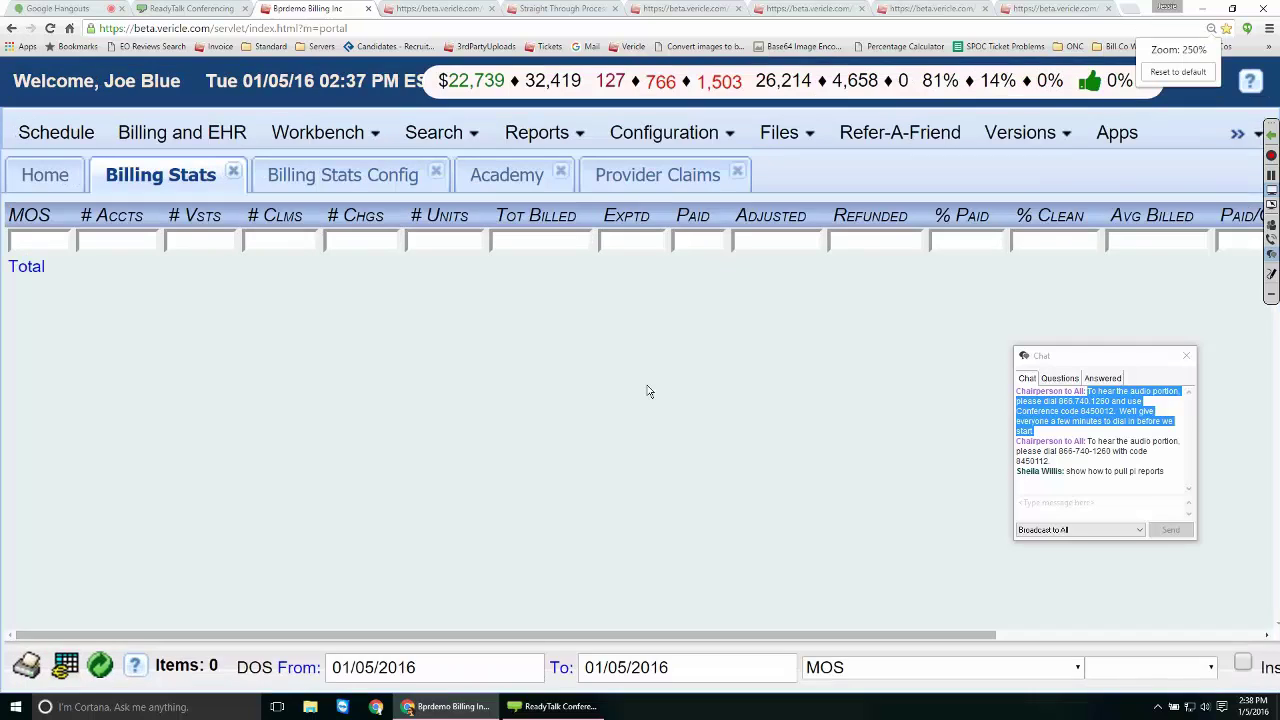
key("ctrl+minus")
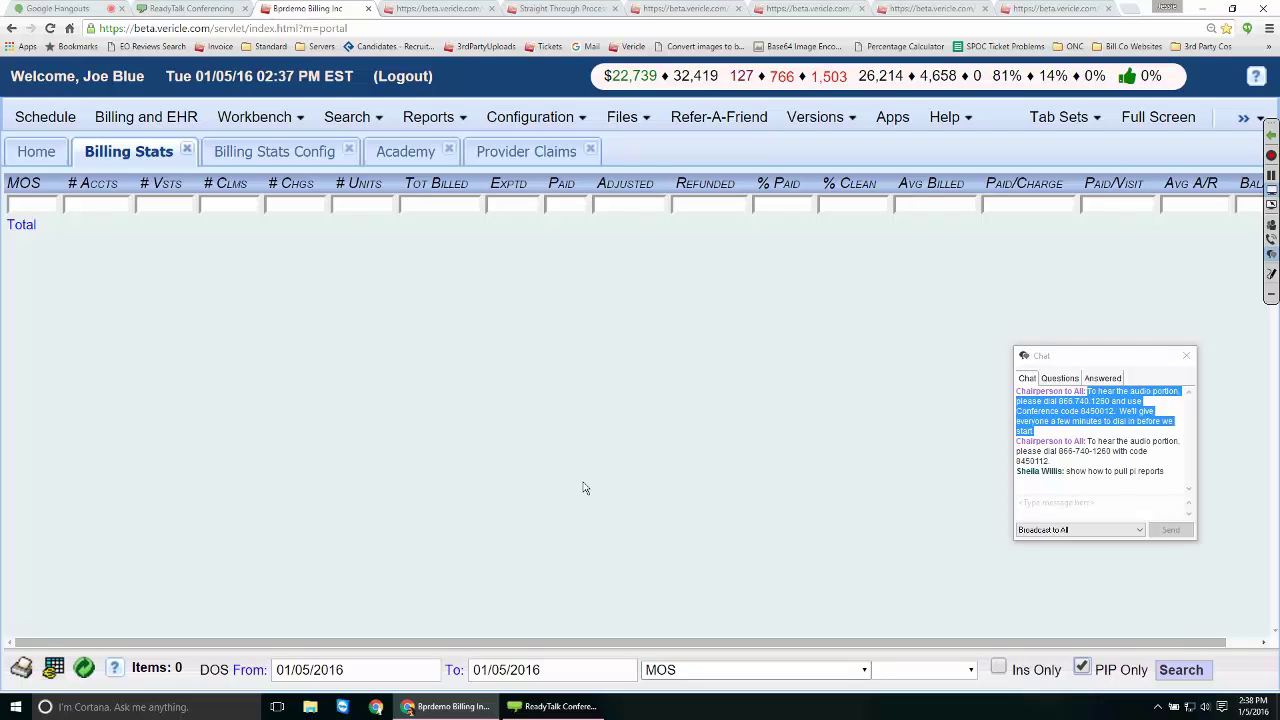
left_click(754, 670)
scroll(750, 500, "down", 4)
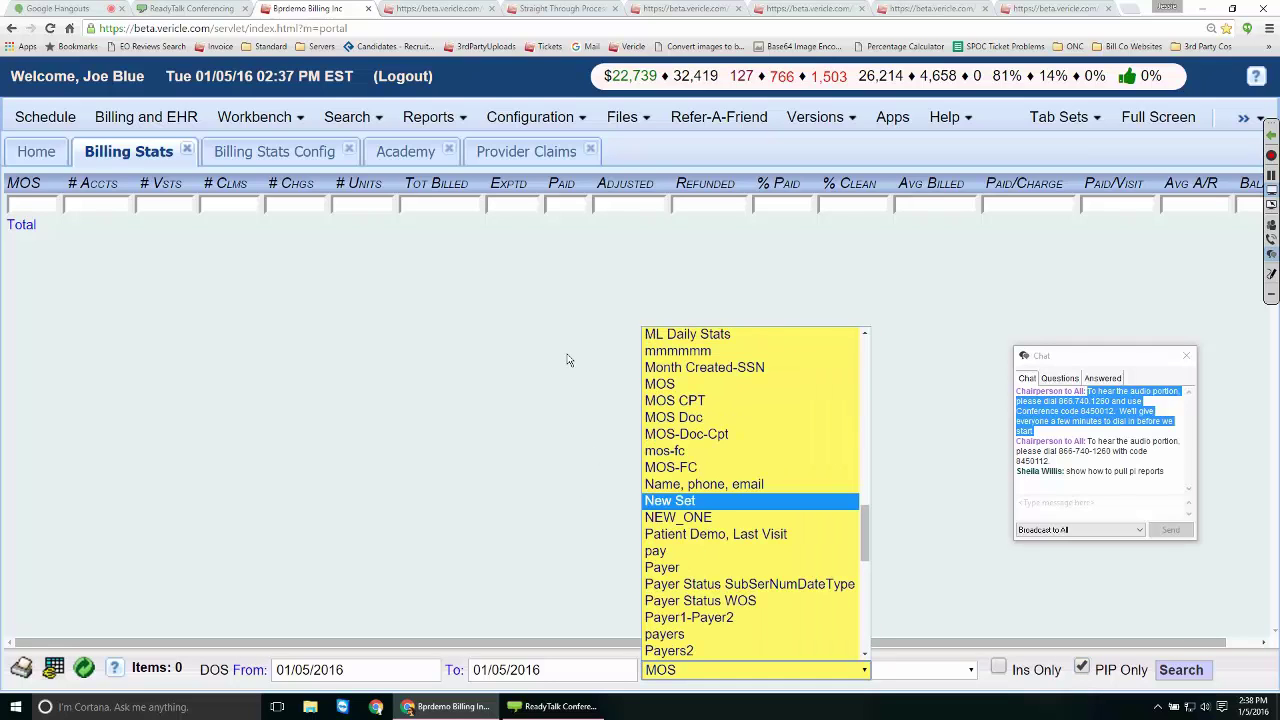
left_click(735, 567)
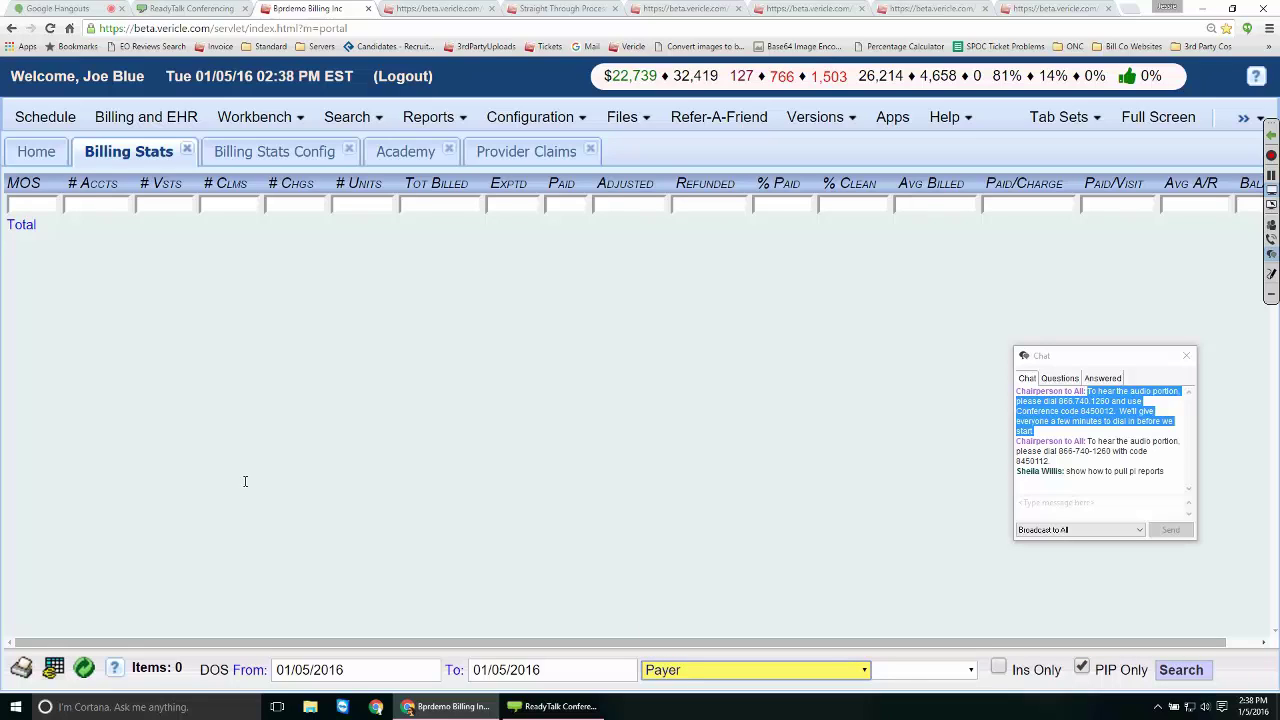
Step: Set the DOS From date to 01/05/2014 and run the billing stats search
left_click_drag(345, 670, 337, 670)
type("2")
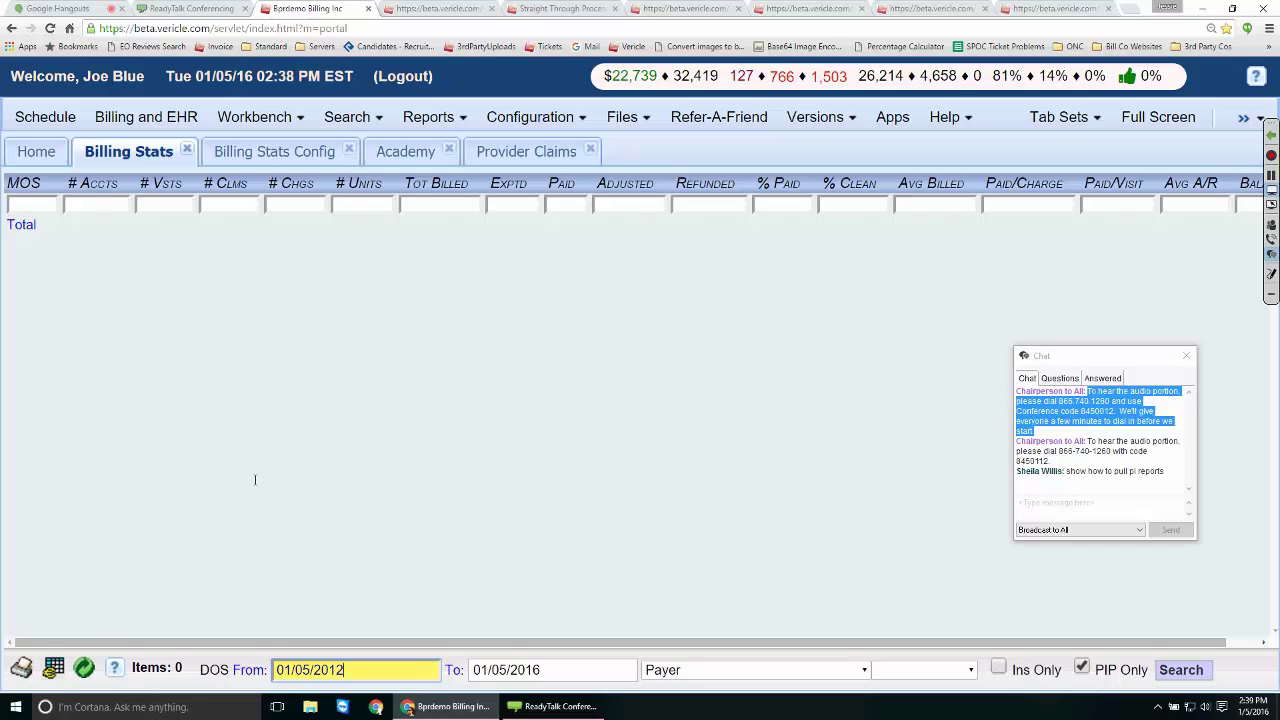
key("BackSpace")
type("4")
key("Return")
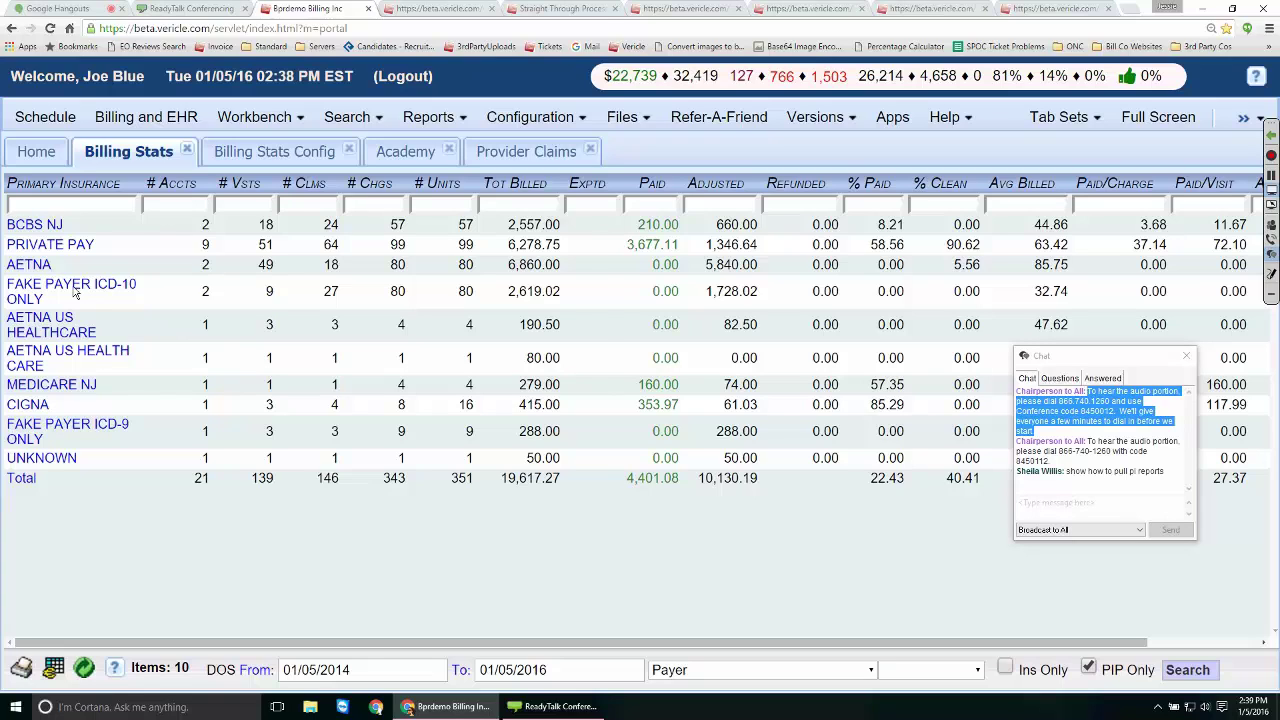
Step: Drill down to the AETNA US HEALTH CARE claim, view its claim record and close both detail windows
left_click(45, 320)
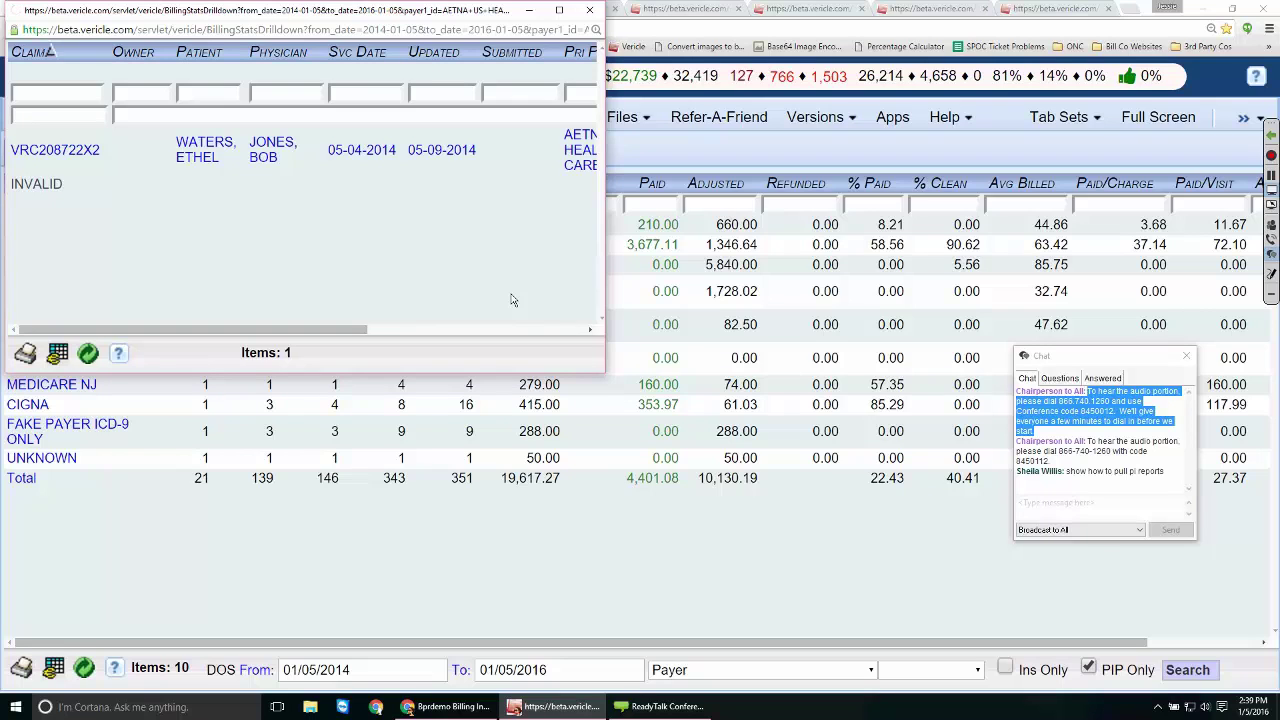
left_click(198, 165)
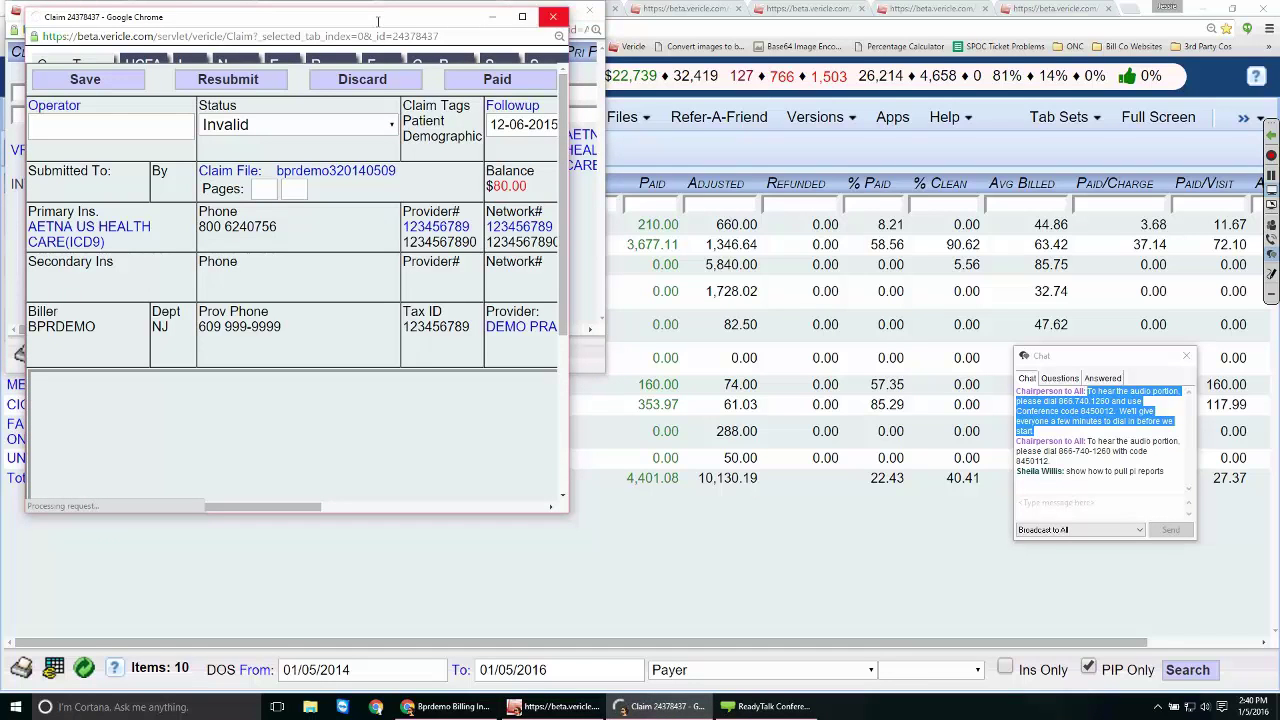
left_click(553, 16)
double_click(403, 10)
left_click(1263, 7)
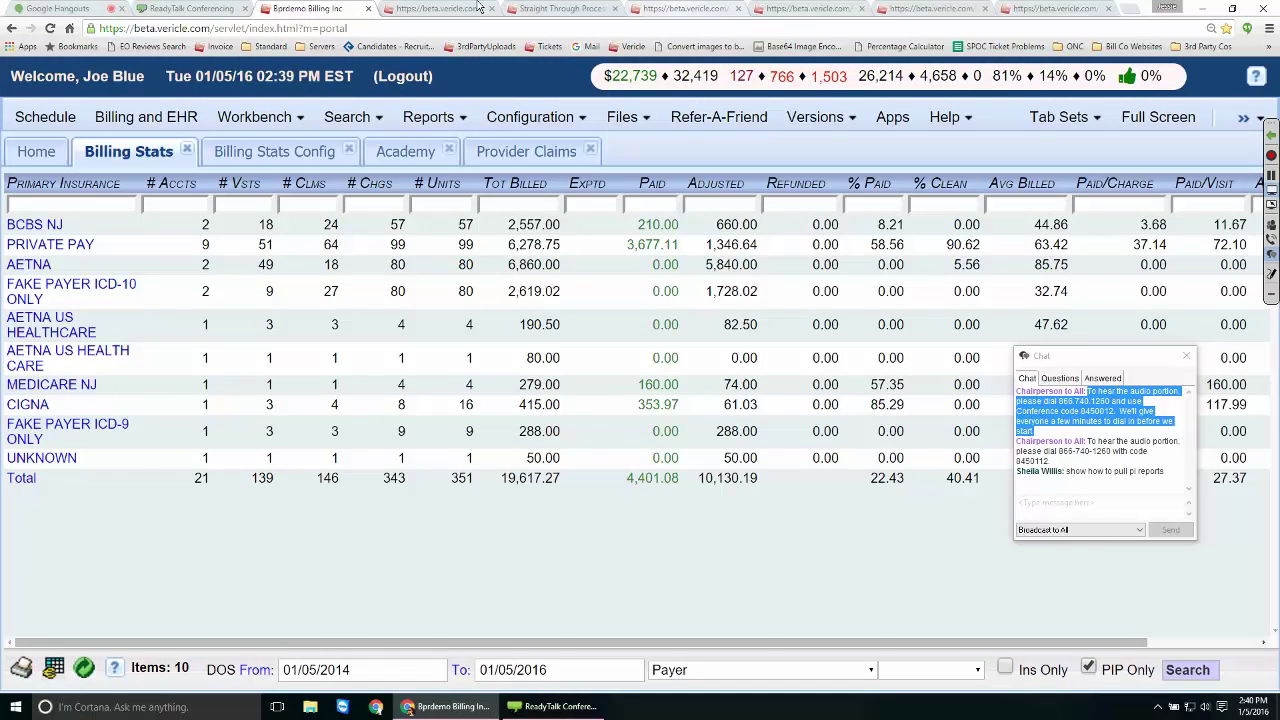
Step: Return to the Payer-Status A/R balance report and sort its rows alphabetically by primary insurance
left_click(690, 8)
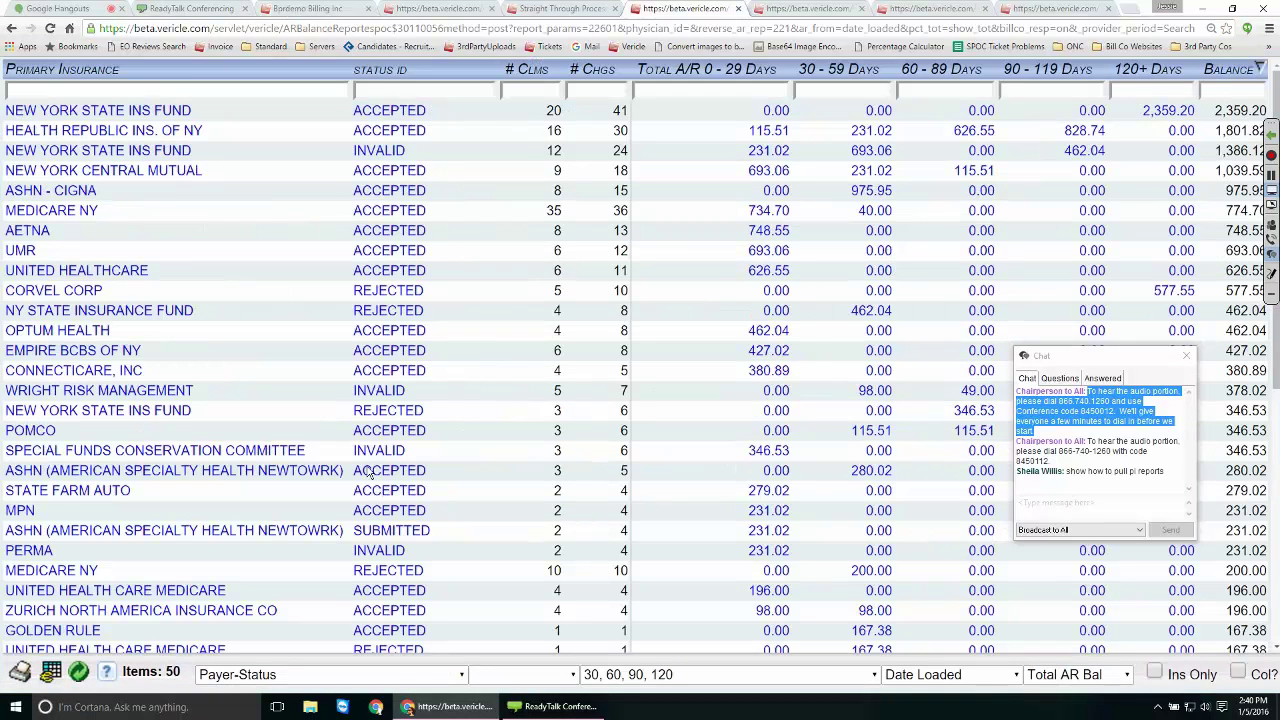
left_click(335, 675)
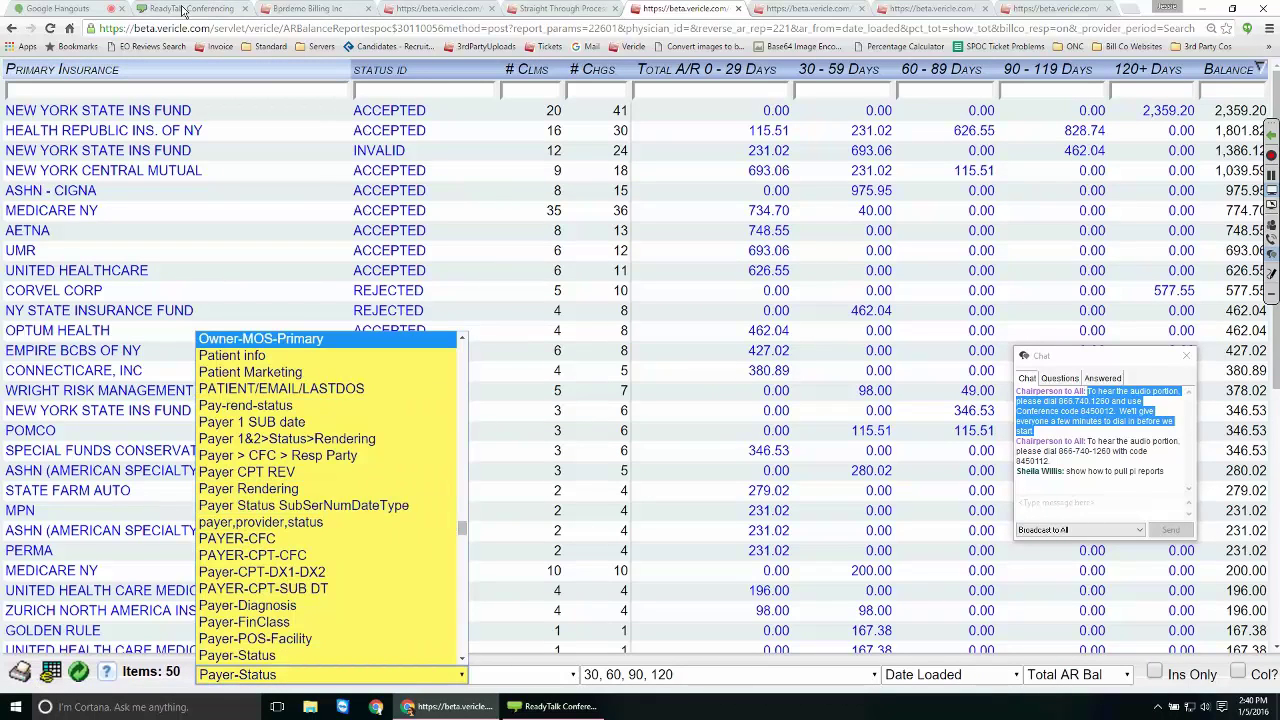
left_click(194, 59)
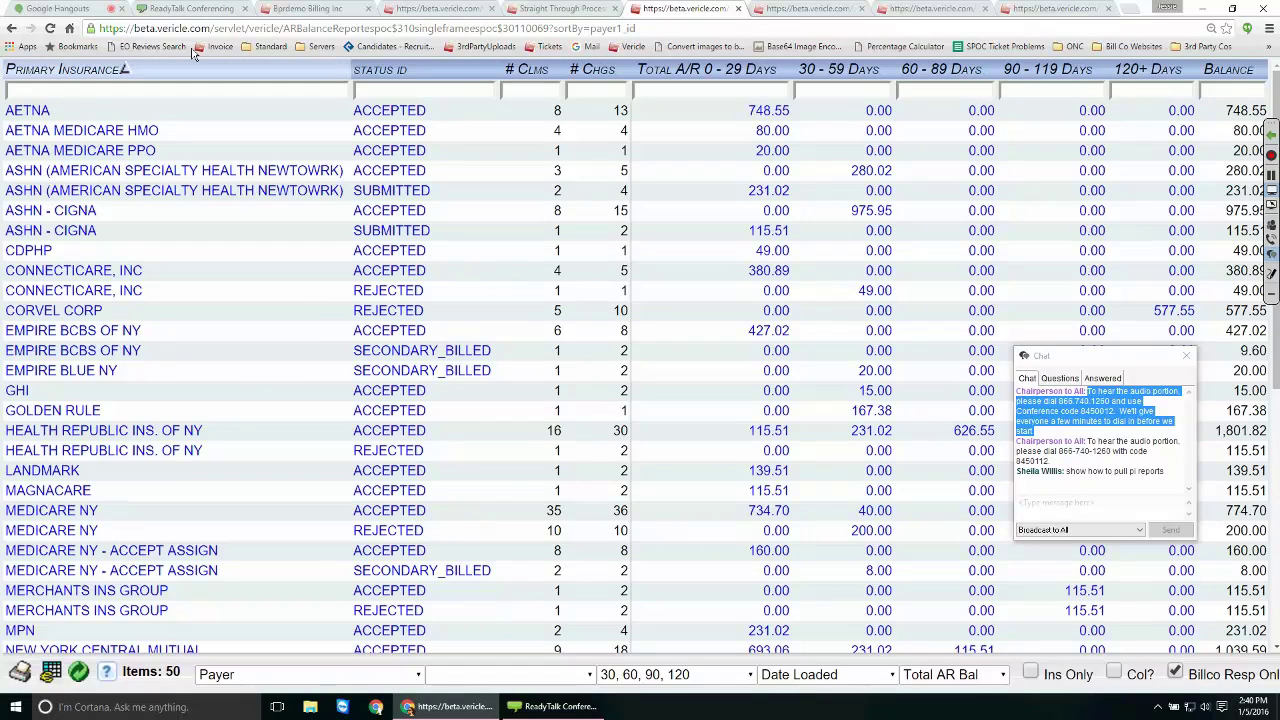